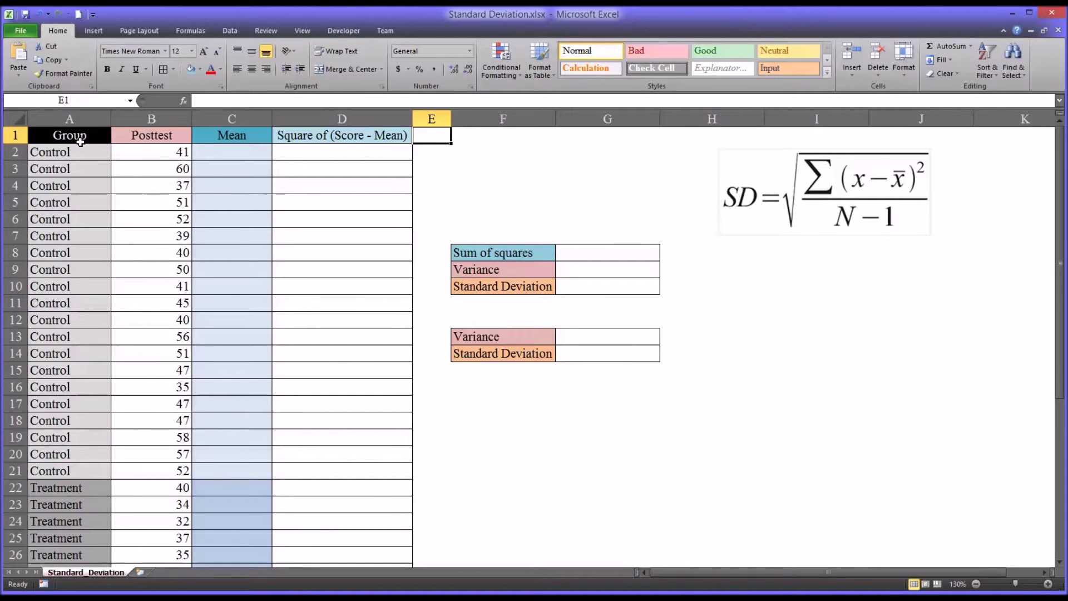
- Review the Group column's Control (A2) and Treatment (A22) labels and the Posttest scores
left_click(72, 119)
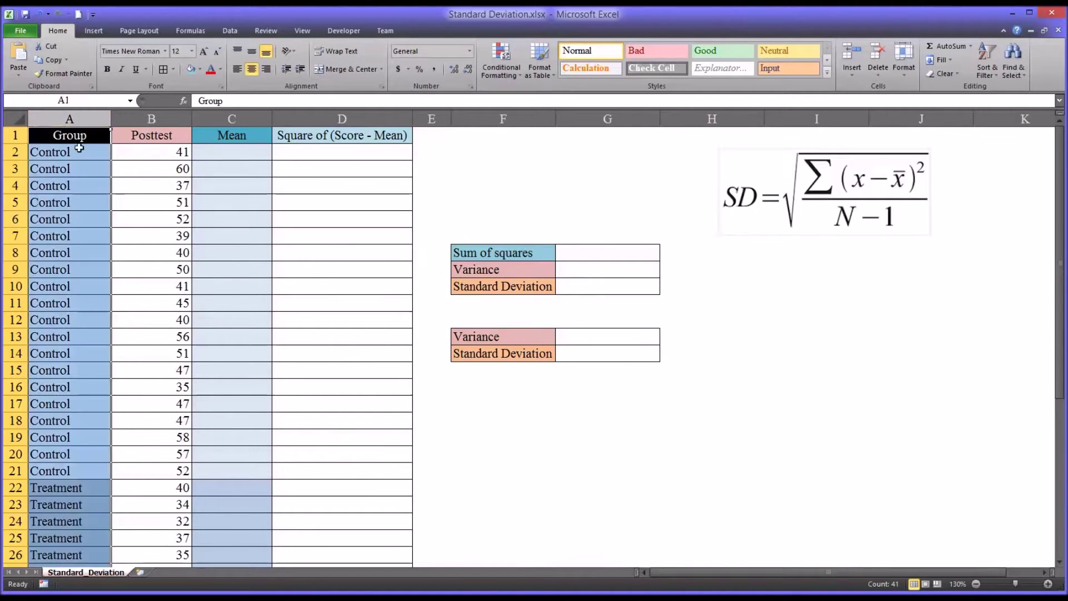
left_click(75, 137)
left_click(83, 149)
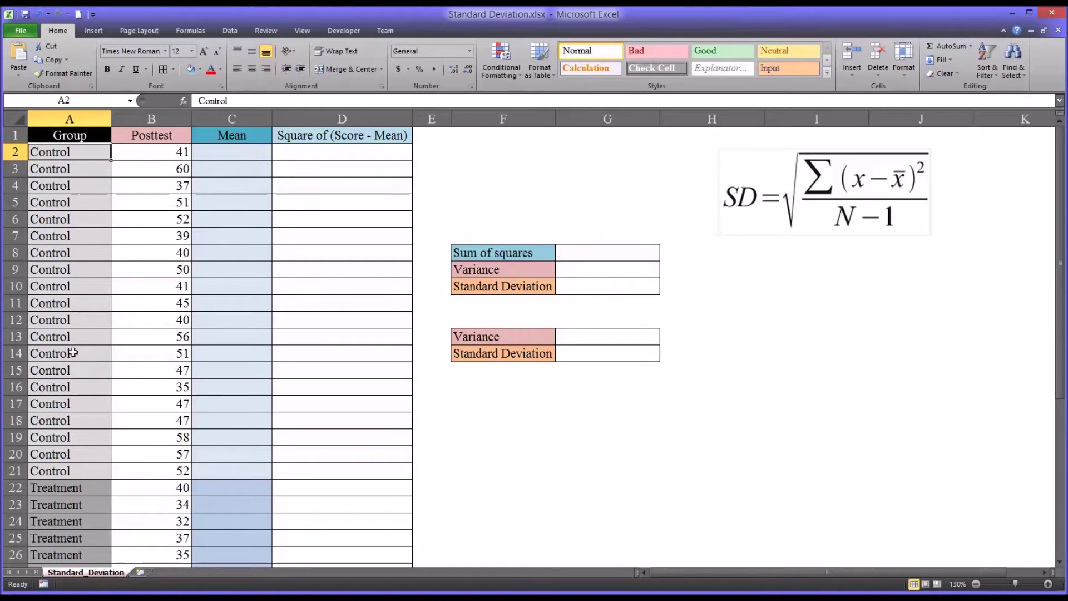
left_click(72, 491)
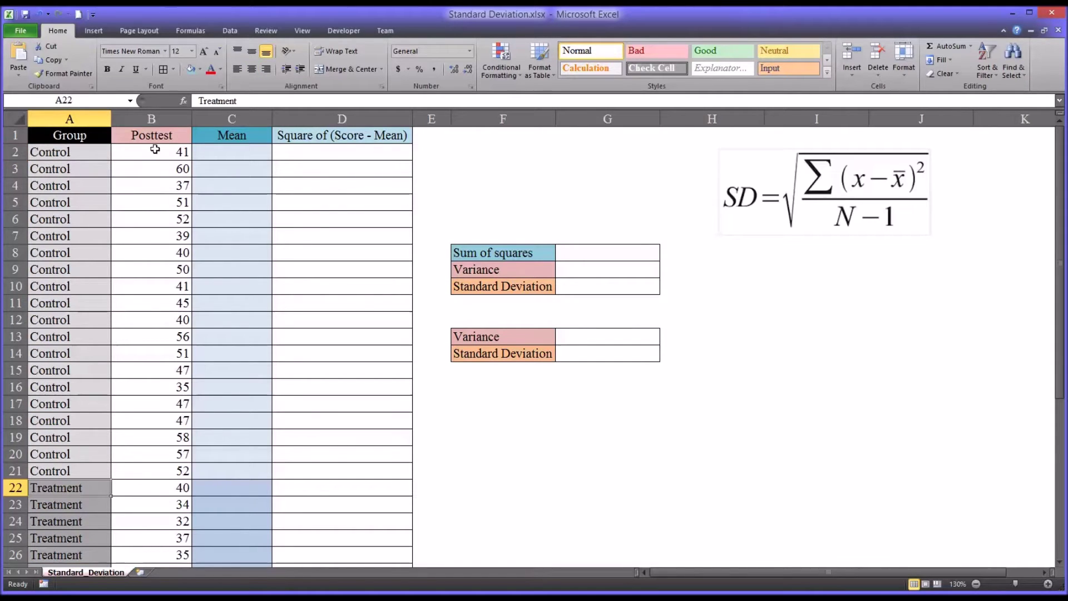
left_click(150, 119)
left_click(146, 154)
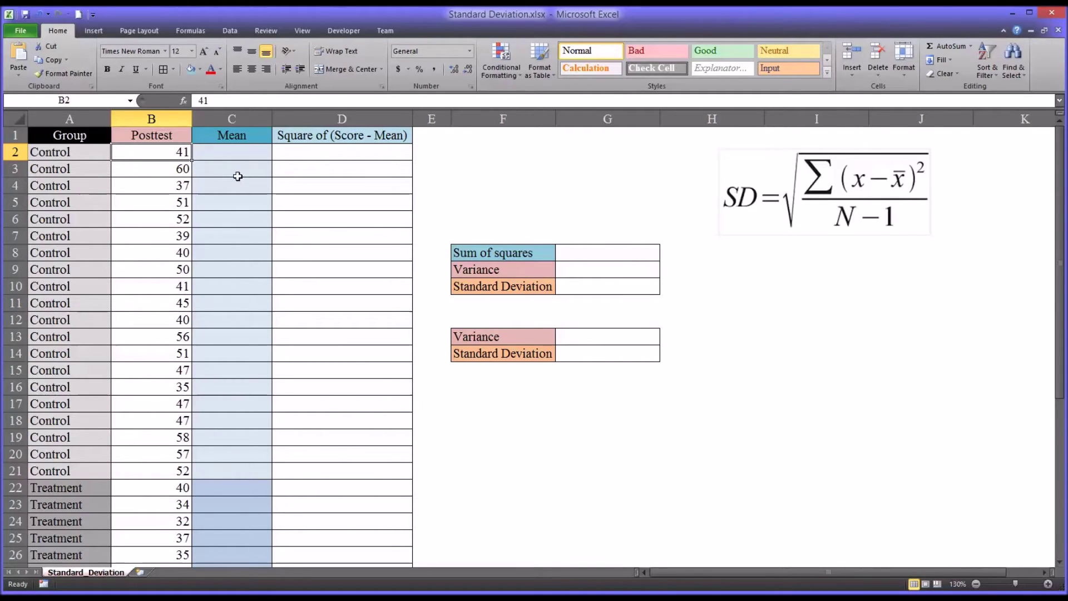
- Enter =AVERAGE(B2:B21) in C2 for the control group's mean
left_click(216, 155)
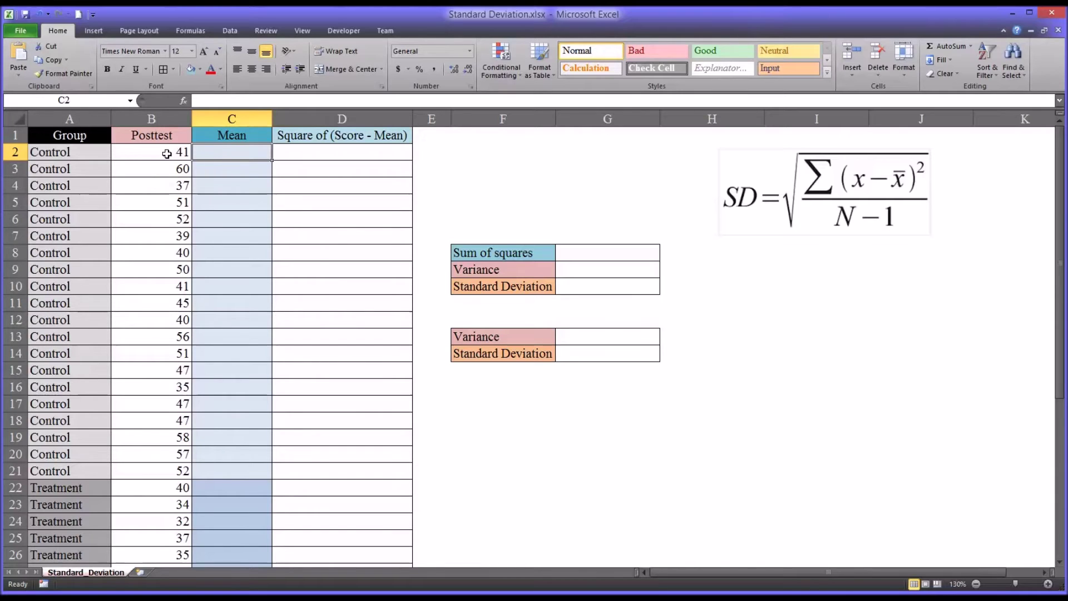
left_click_drag(167, 154, 140, 464)
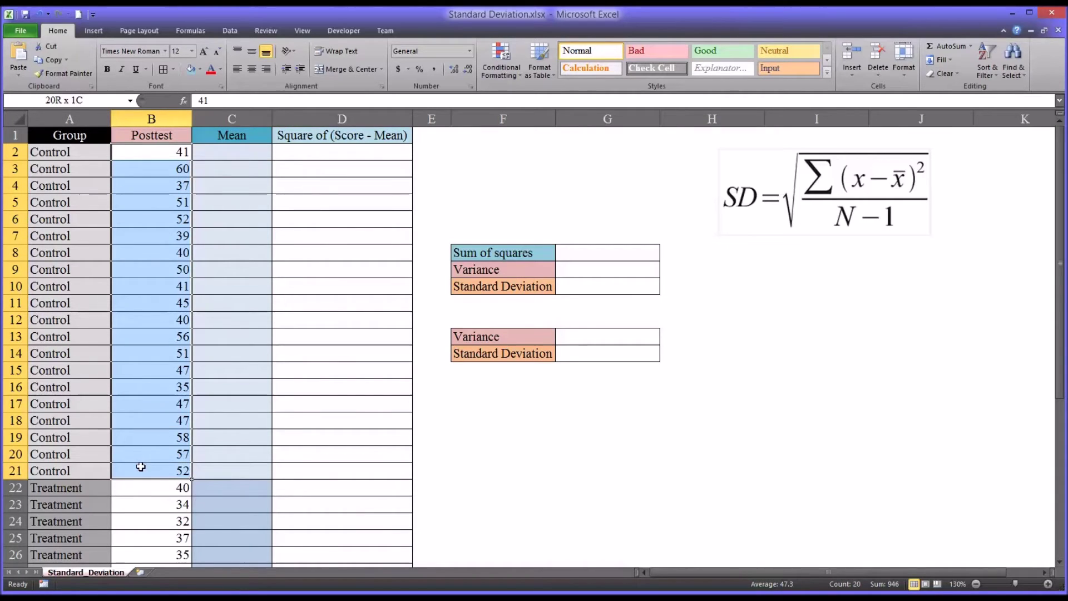
left_click(224, 154)
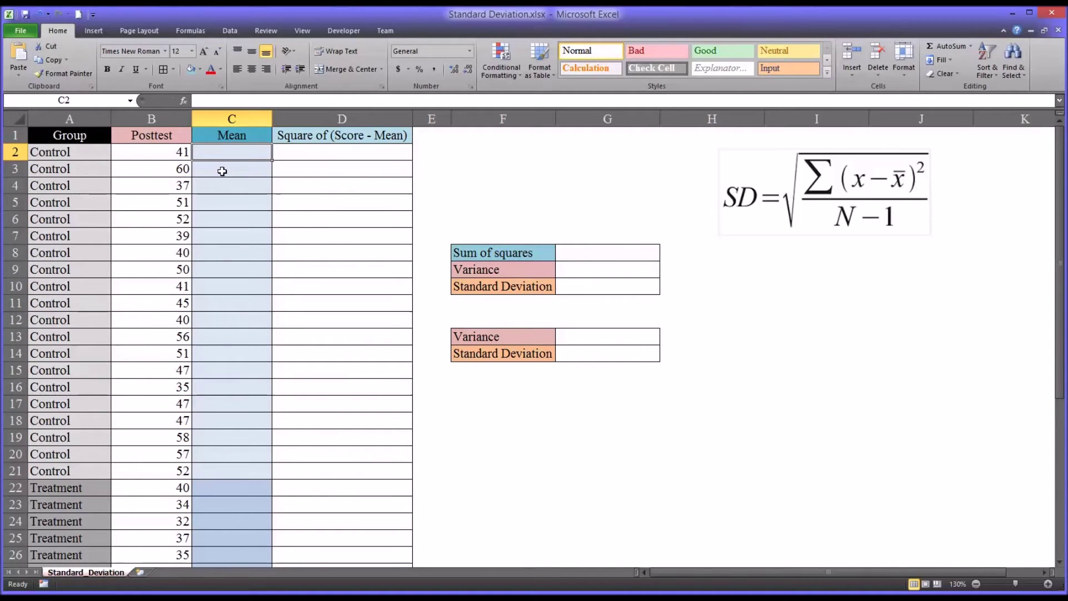
type("=av")
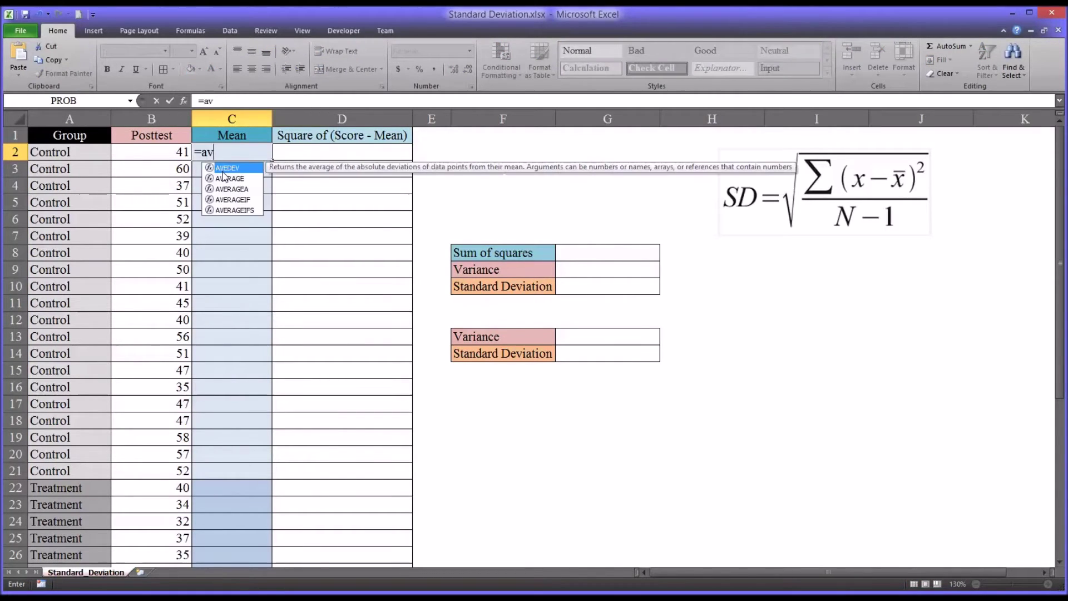
type("era")
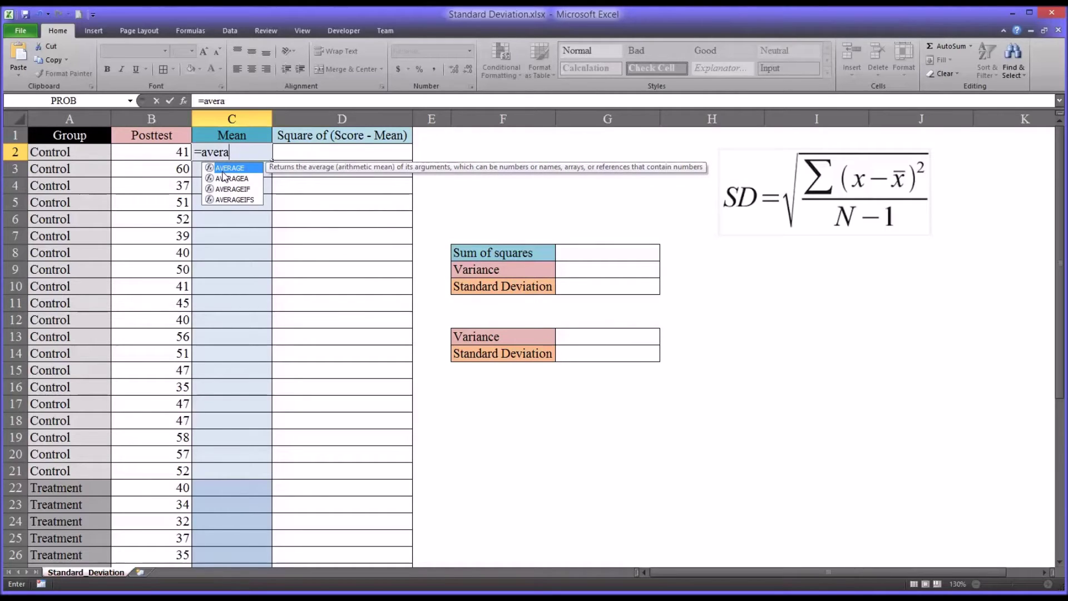
type("ge(")
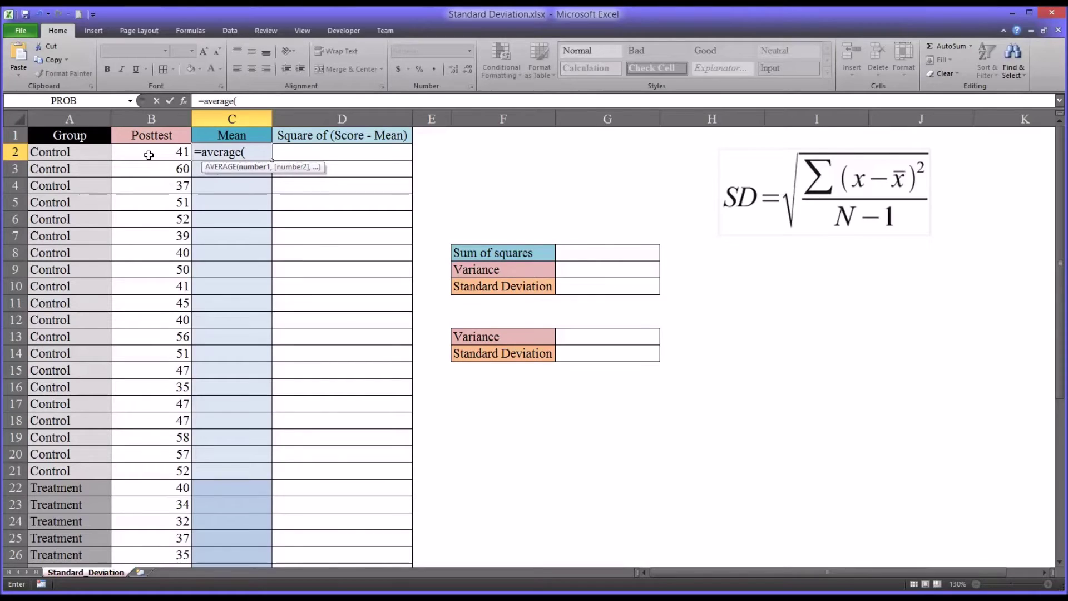
left_click_drag(151, 157, 144, 462)
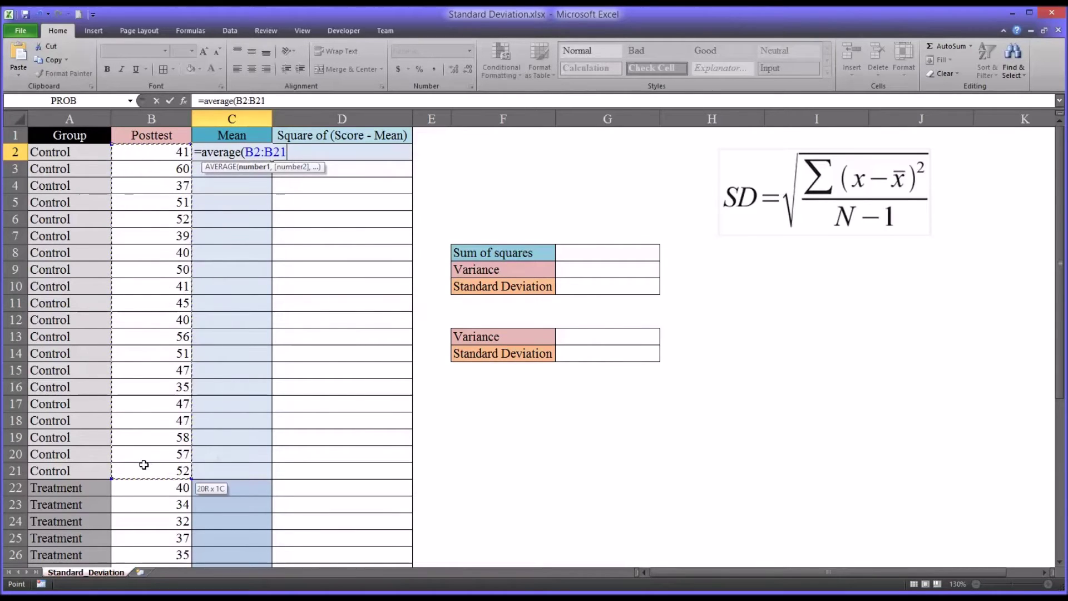
left_click_drag(143, 465, 143, 466)
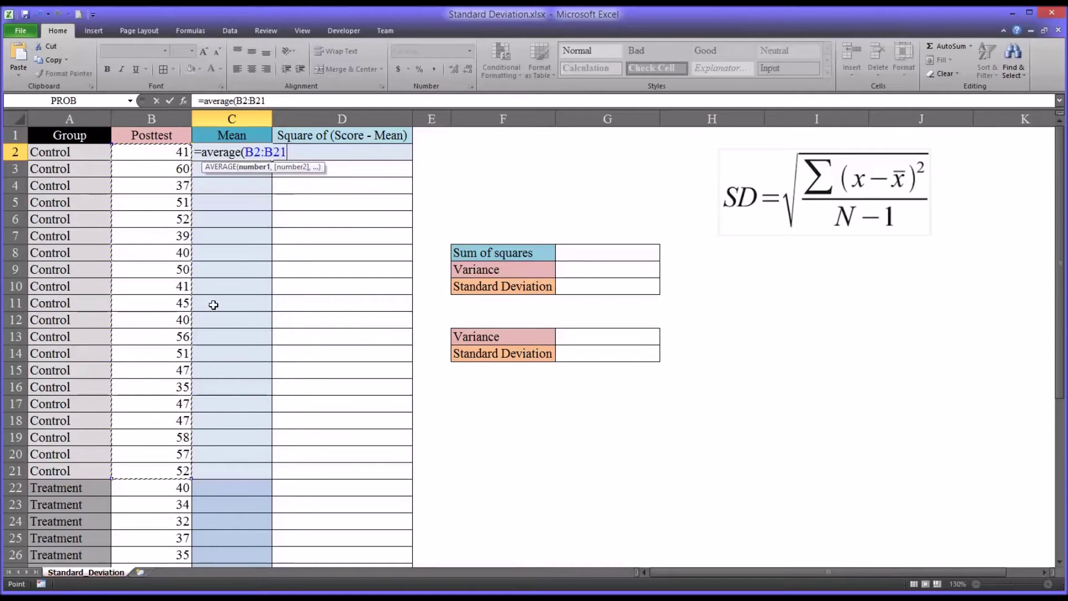
type(")")
key("Return")
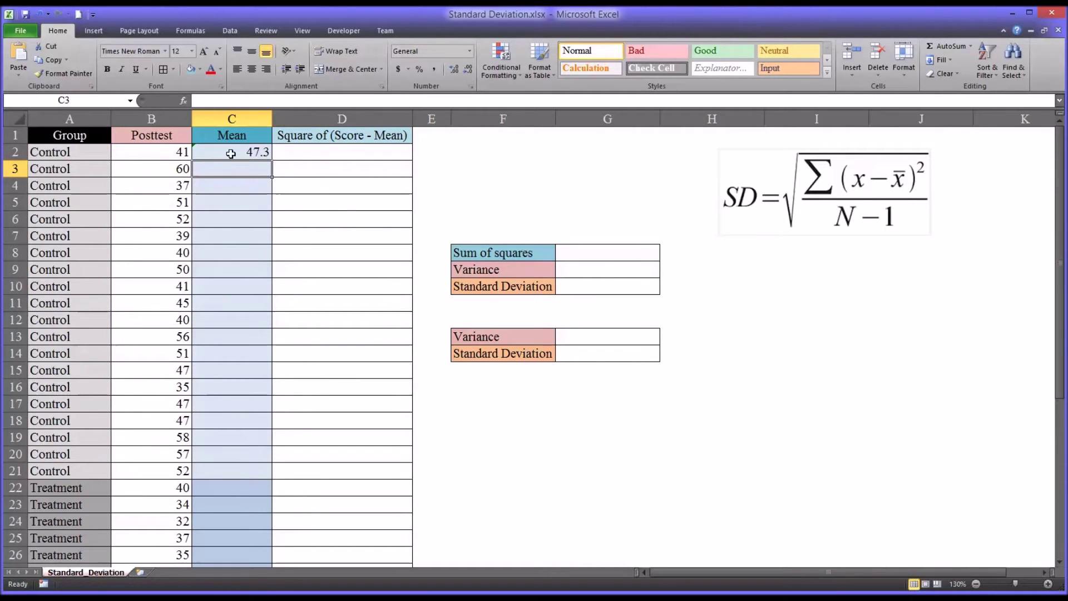
- Lock the range as $B$2:$B$21 and fill the 47.3 mean down to C21
left_click(248, 154)
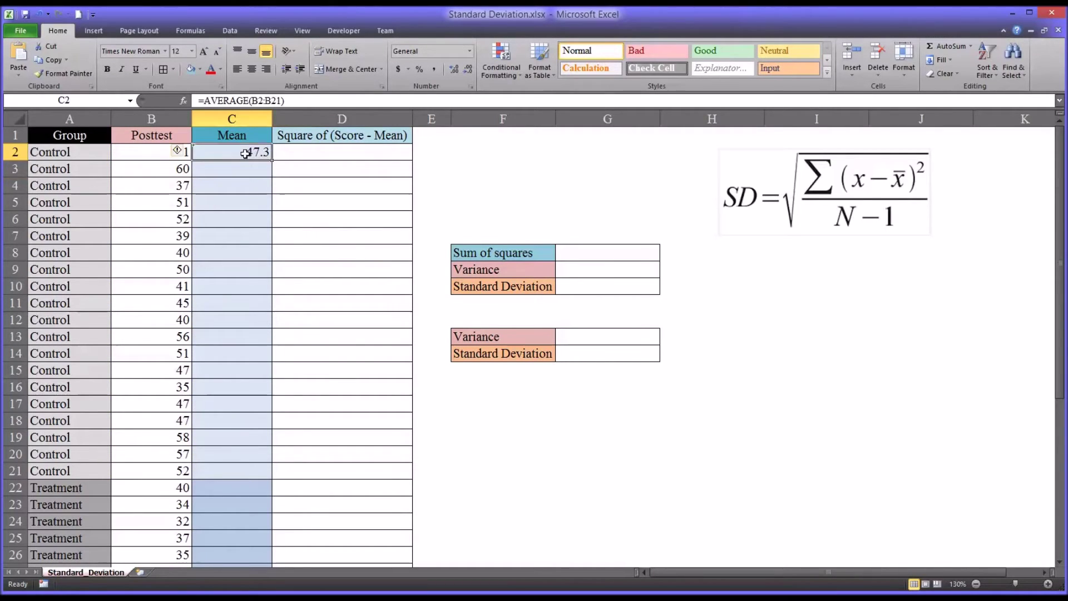
left_click(257, 100)
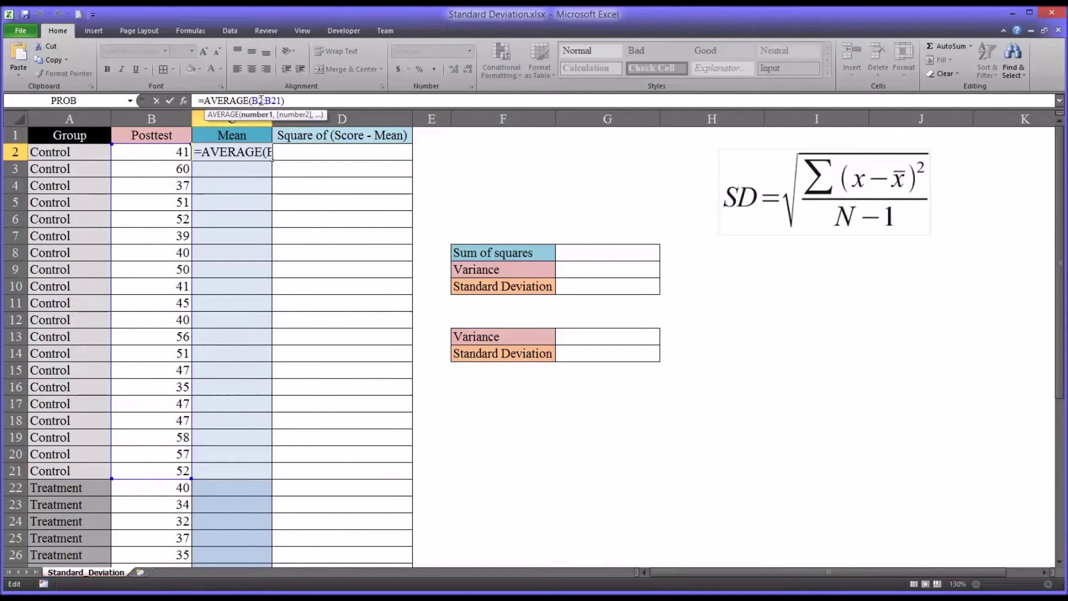
key("F4")
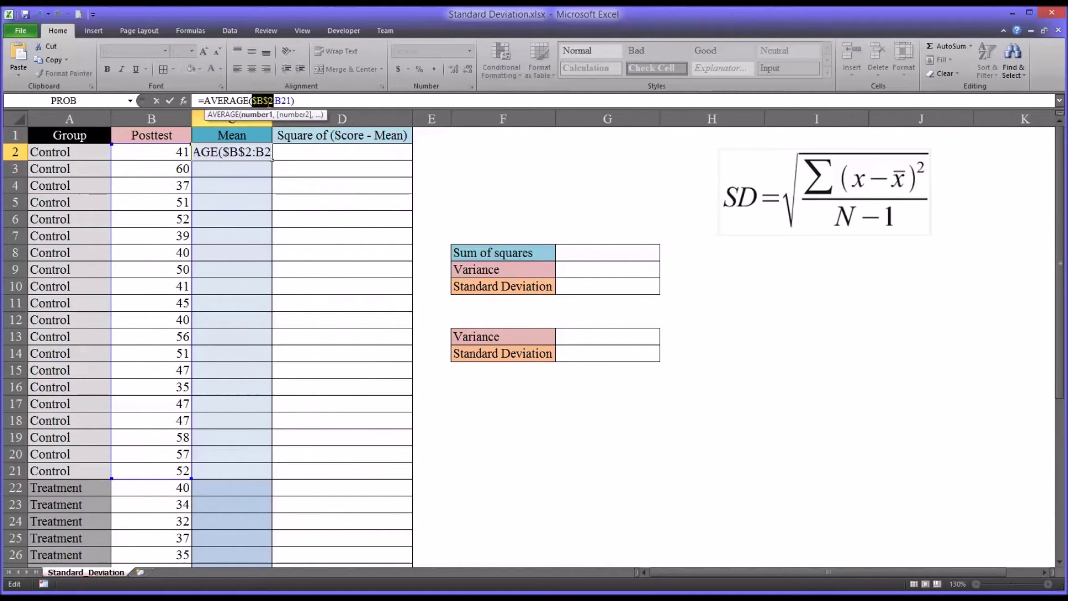
left_click(283, 101)
key("F4")
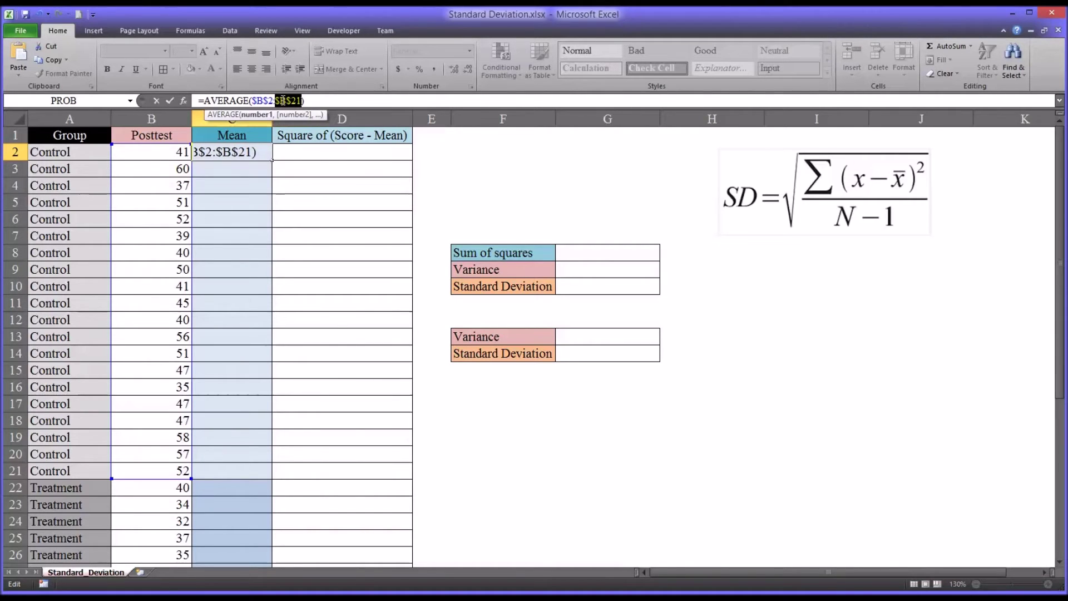
key("Return")
left_click(240, 154)
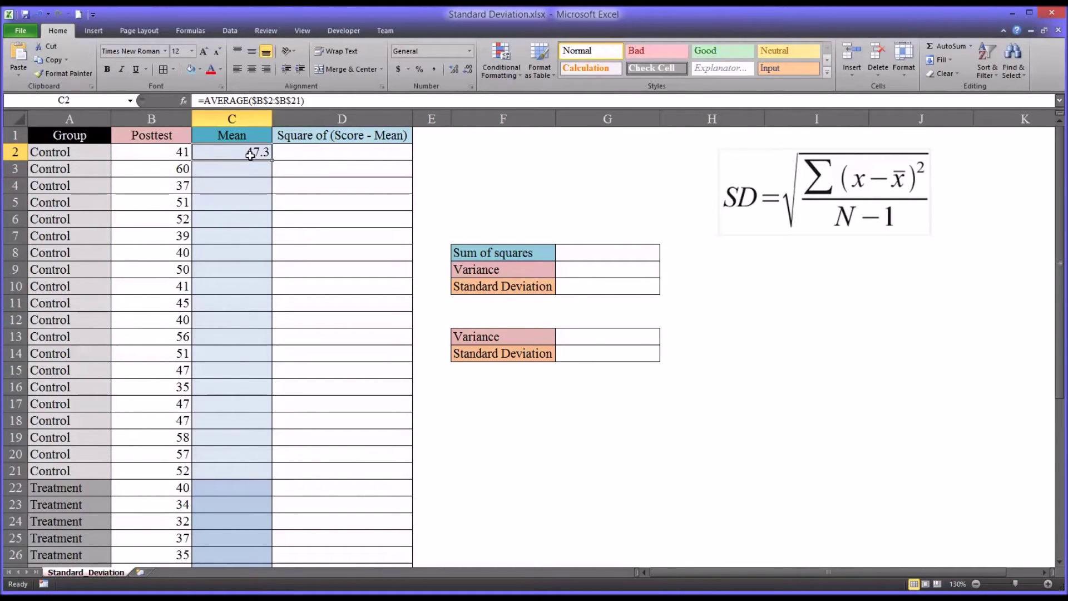
left_click_drag(271, 161, 268, 471)
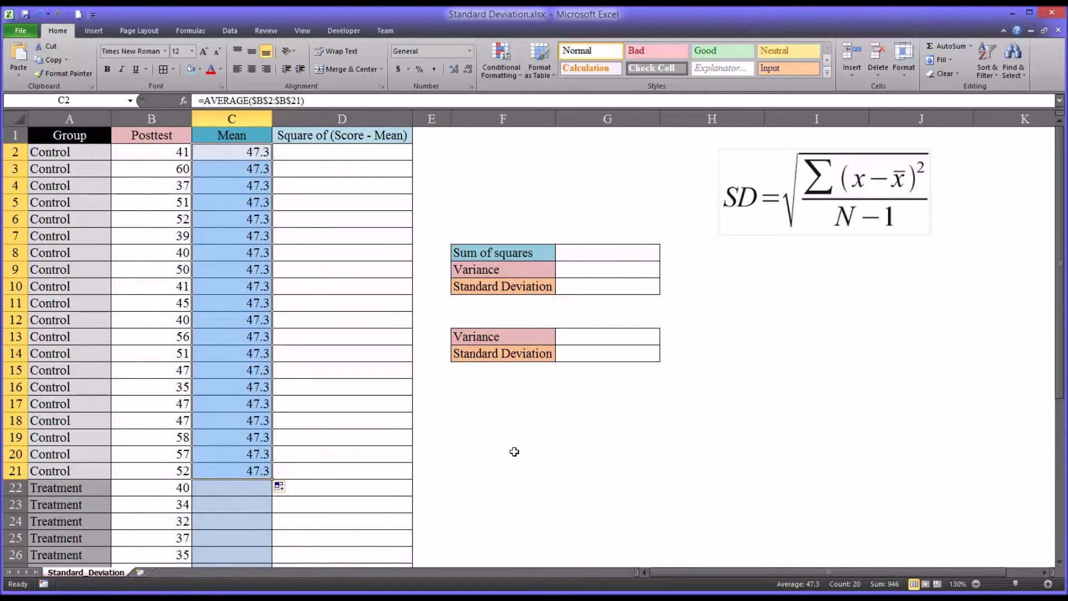
- Copy the mean formula into C22 and change its range to the treatment scores $B$22:$B$41
left_click_drag(1055, 347, 1054, 511)
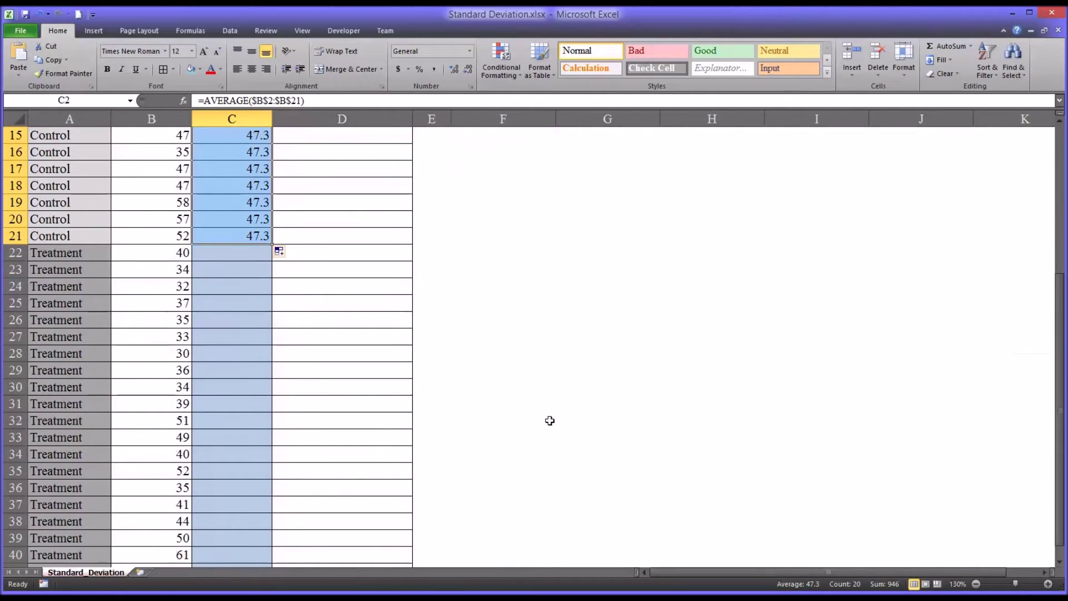
left_click(259, 256)
left_click(255, 236)
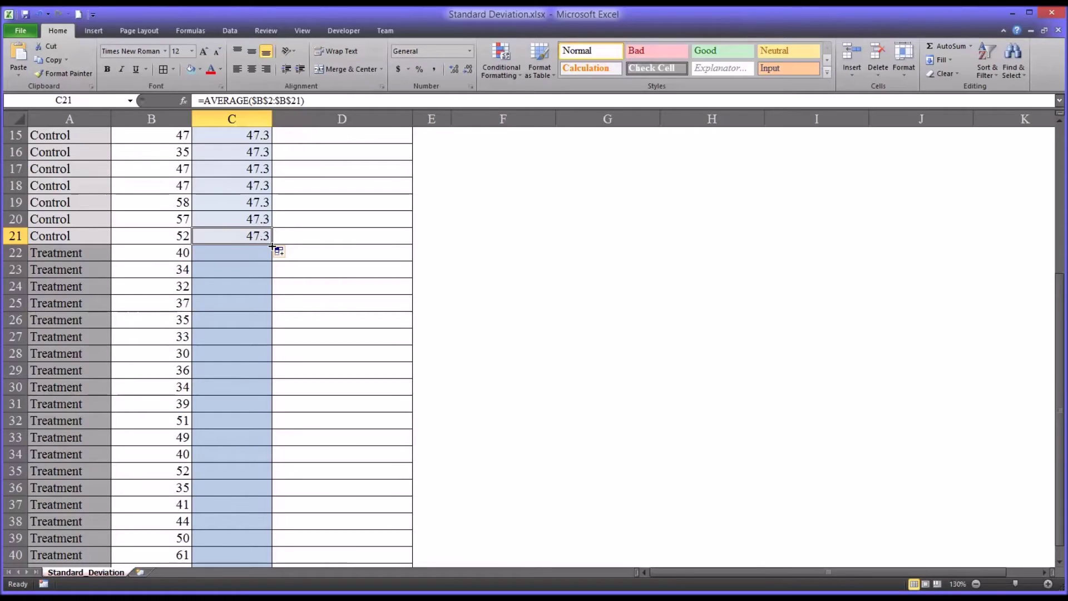
left_click_drag(271, 245, 276, 262)
left_click(252, 253)
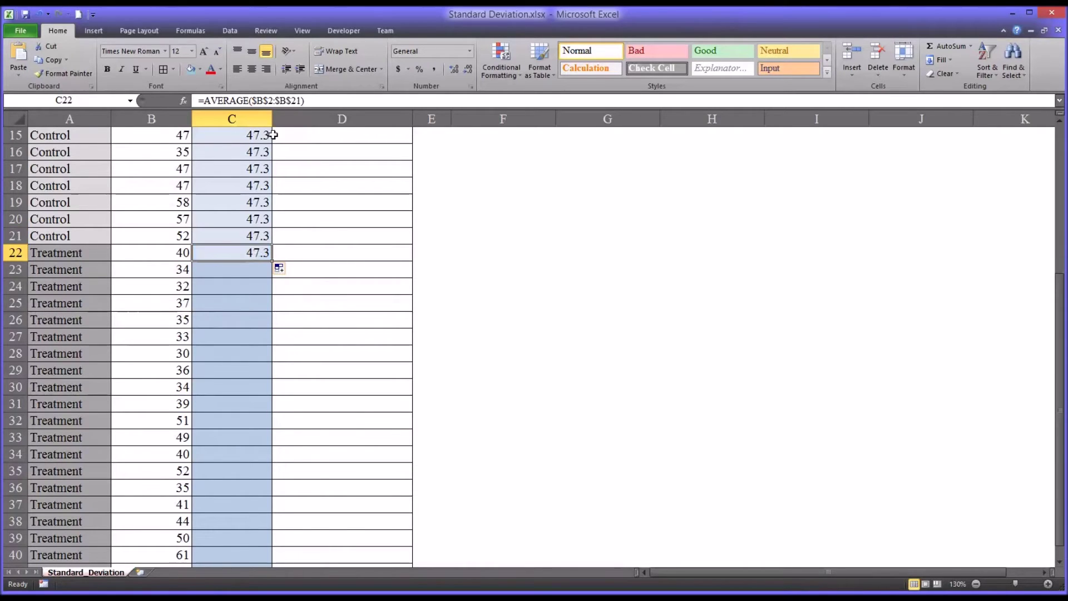
left_click(263, 101)
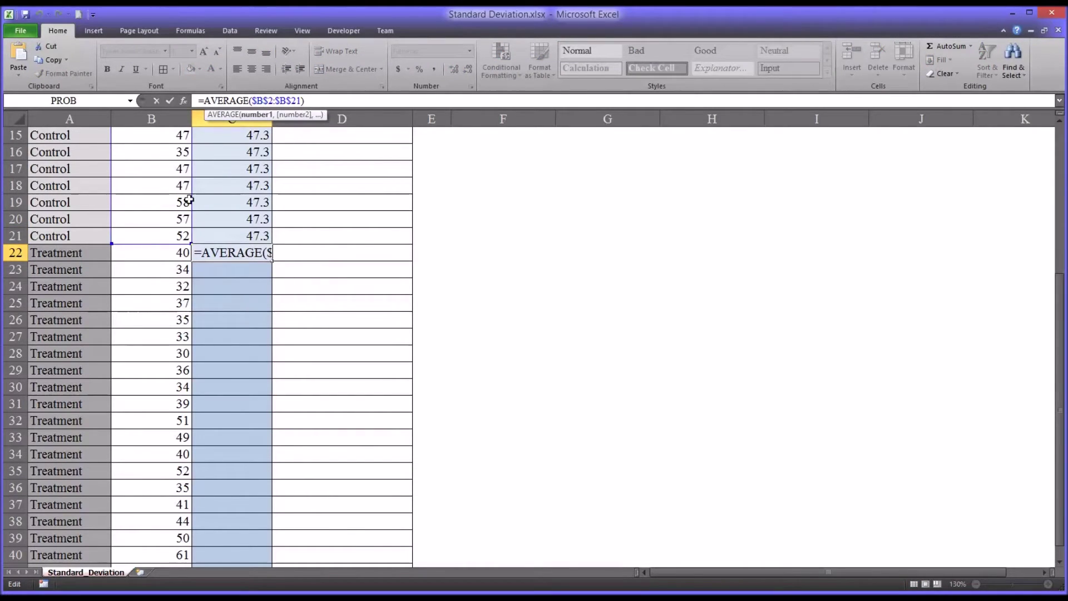
left_click_drag(190, 200, 175, 519)
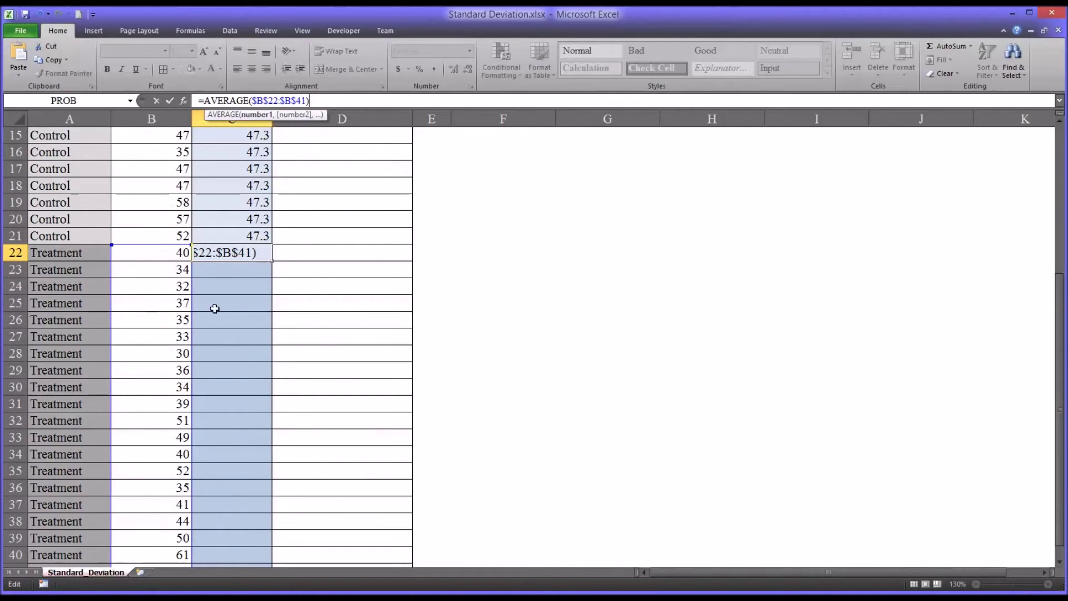
key("Return")
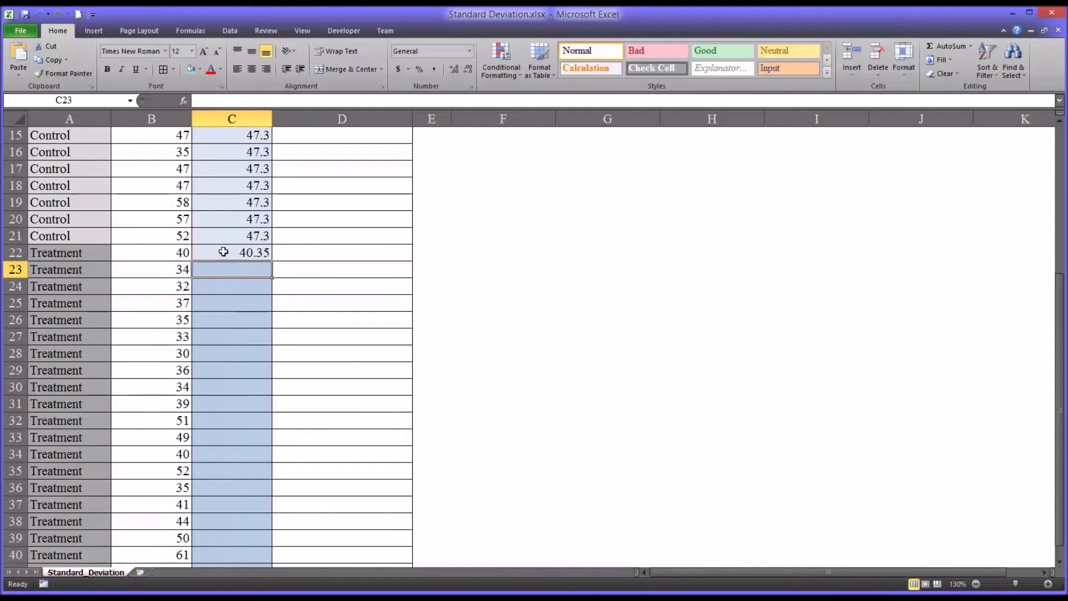
- Fill the 40.35 treatment mean from C22 down through C41
key("shift+Return")
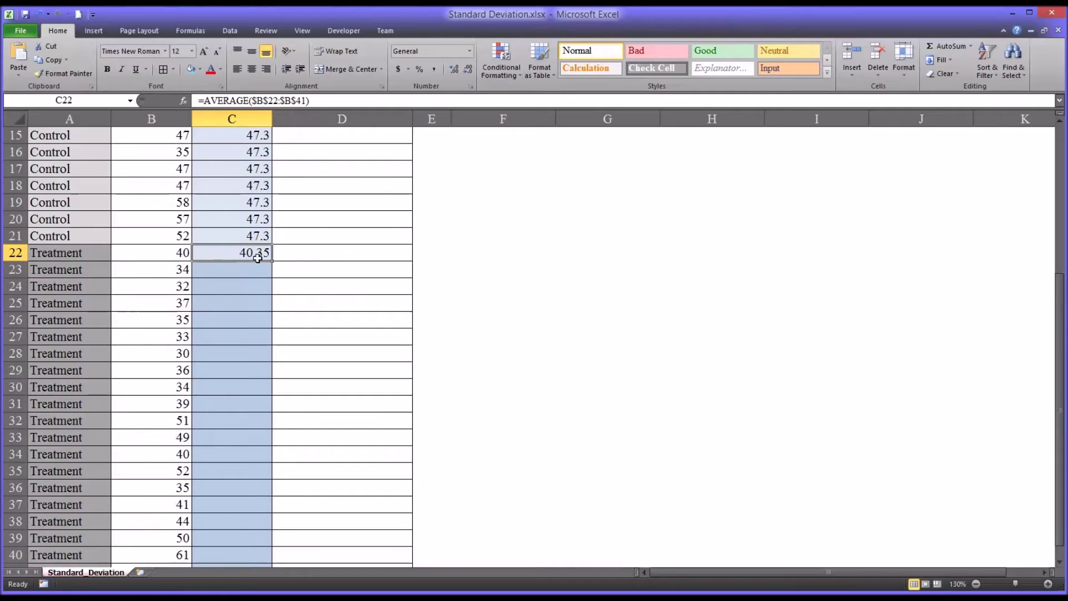
left_click_drag(275, 262, 254, 538)
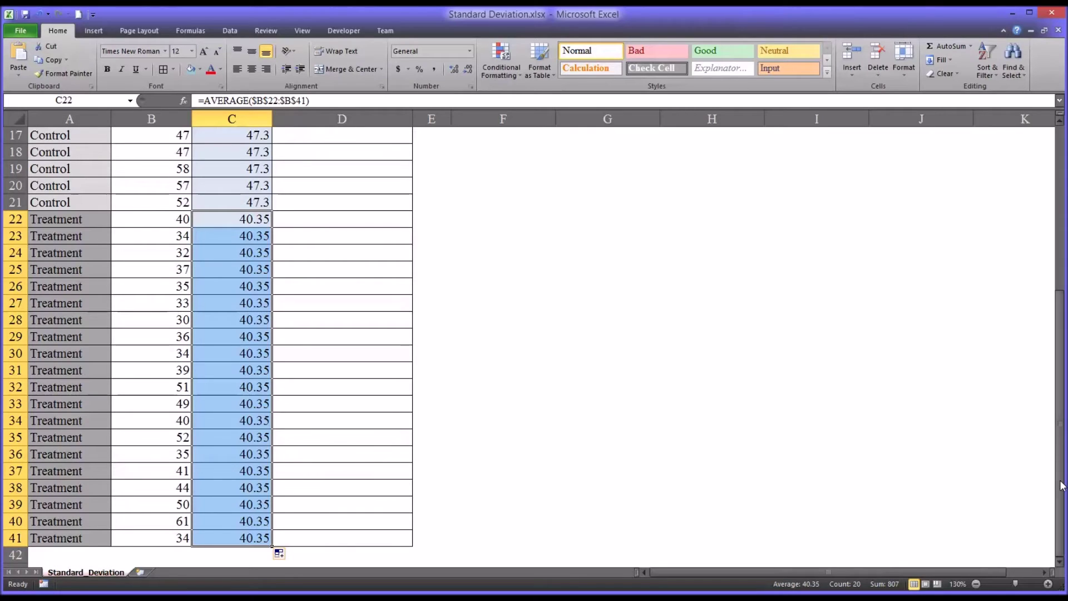
left_click_drag(1059, 482, 1051, 303)
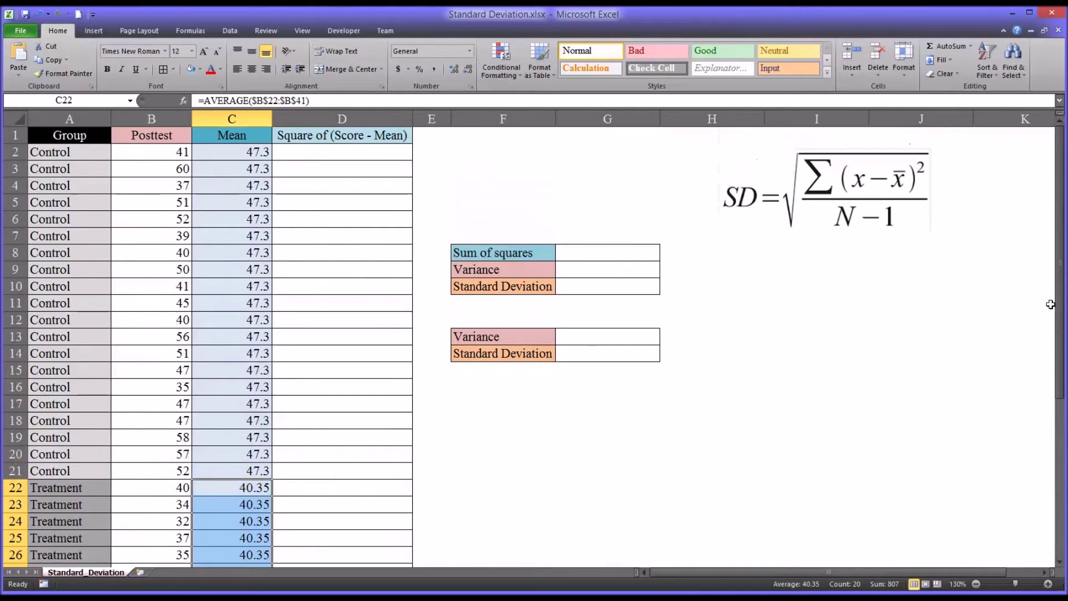
left_click(244, 488)
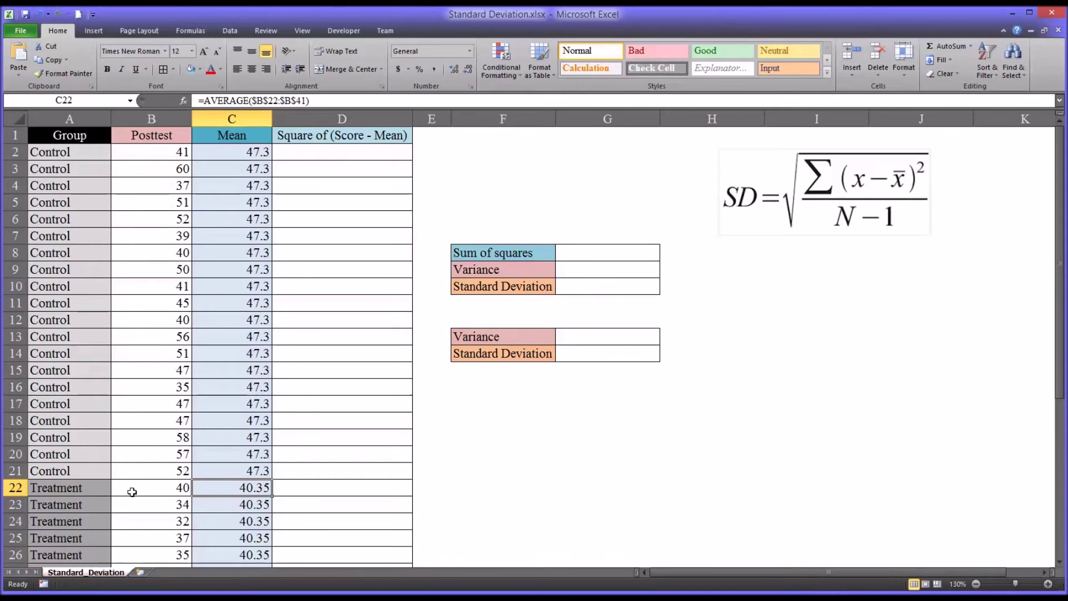
- Enter =(B2-C2)^2 in D2 for the first squared deviation
left_click(221, 503)
left_click(219, 519)
left_click(227, 490)
left_click(285, 156)
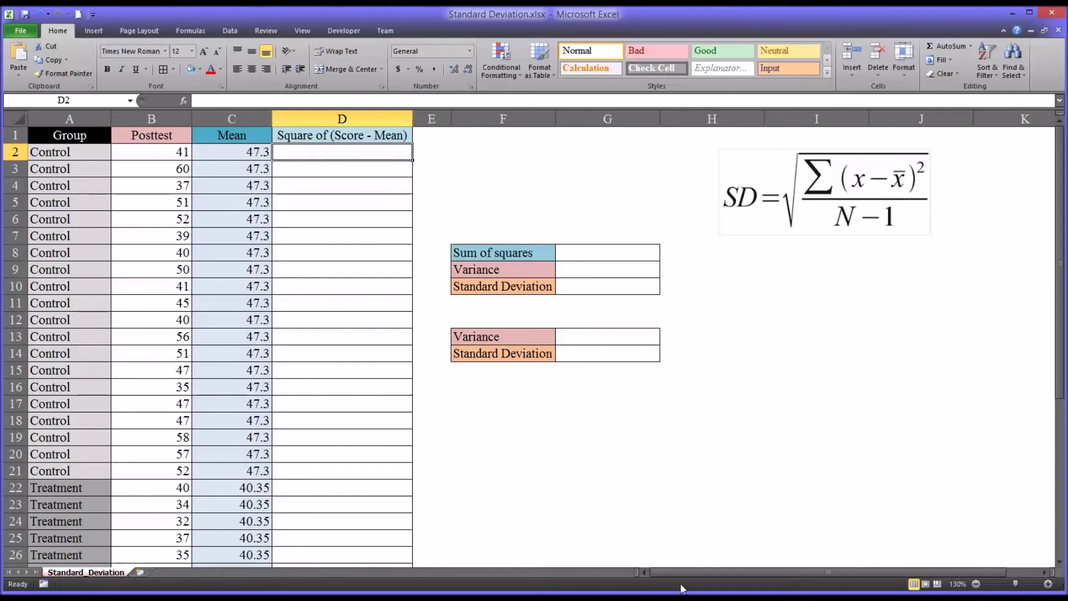
type("=")
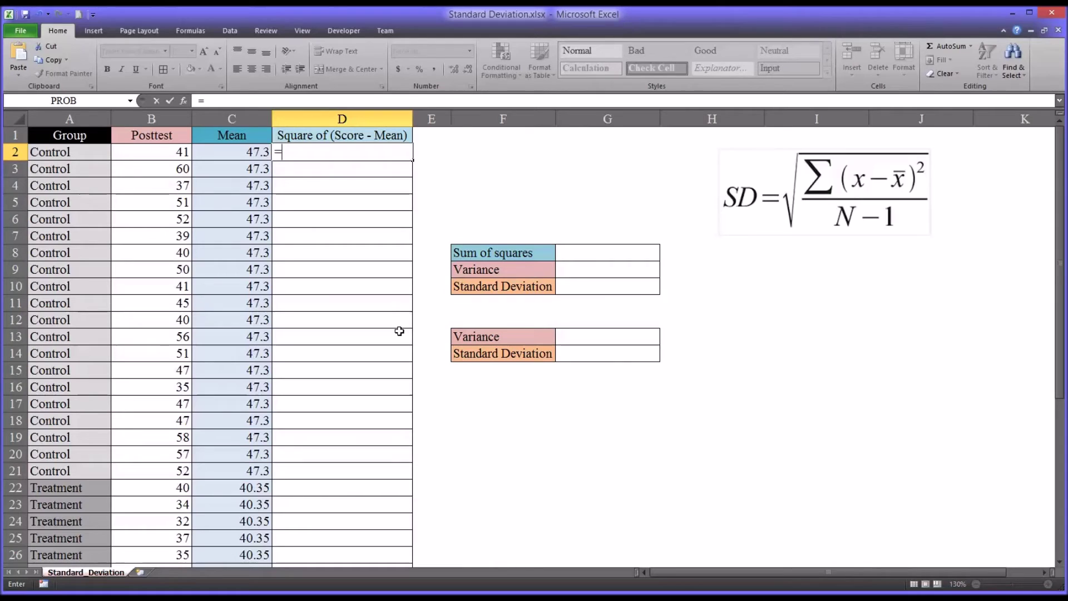
type("(")
left_click(163, 156)
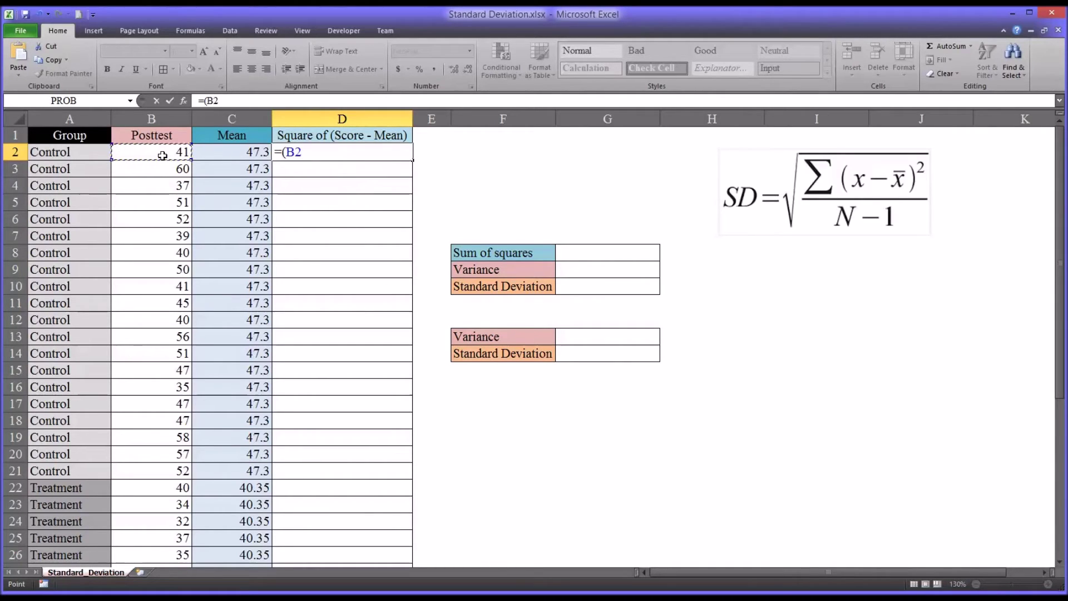
type("-")
left_click(210, 155)
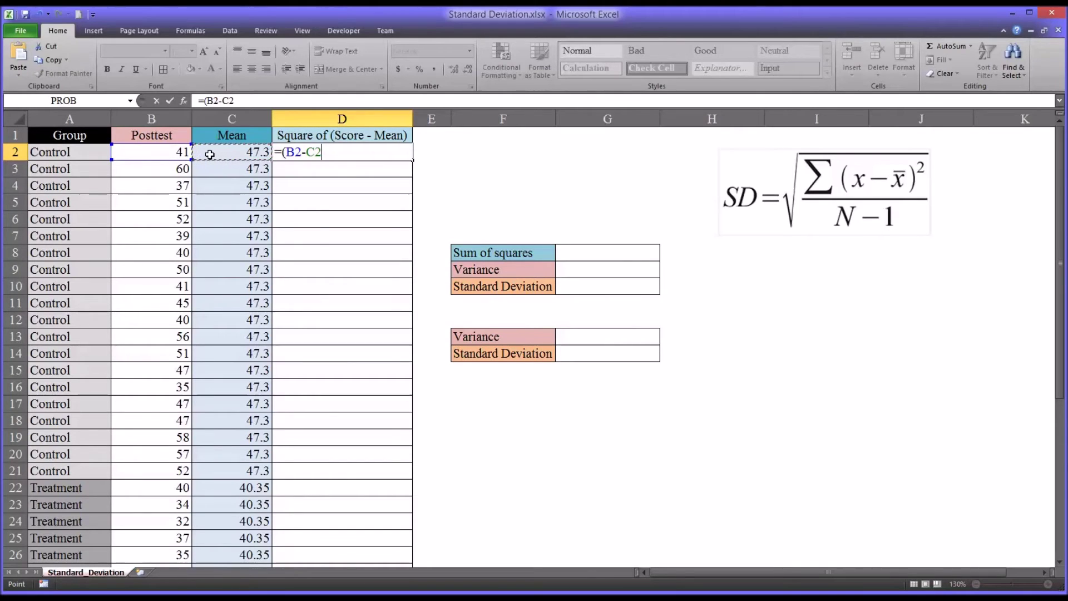
type(")^")
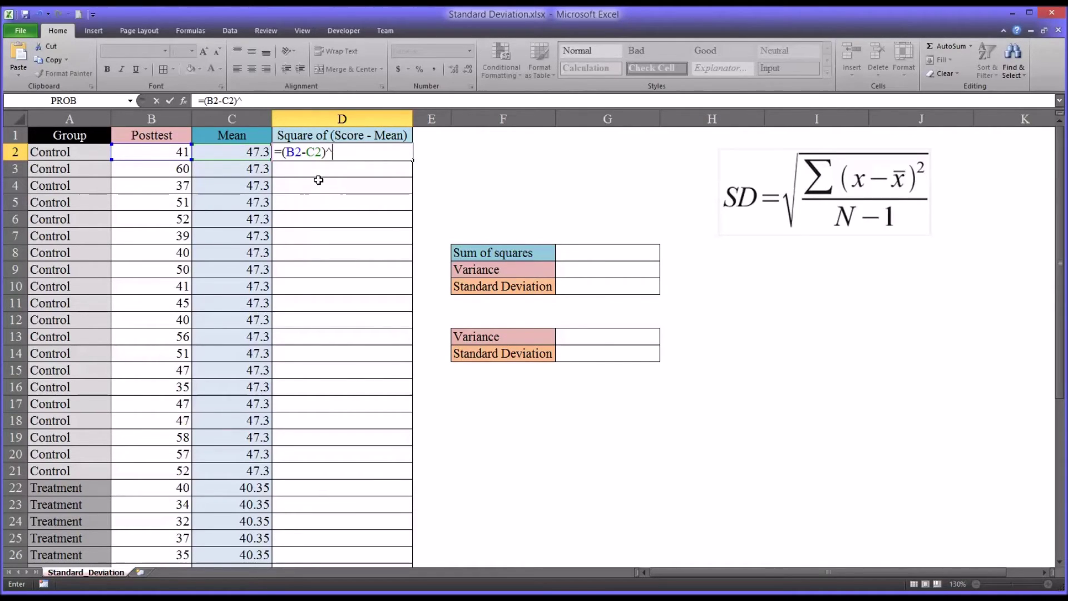
type("2")
key("Return")
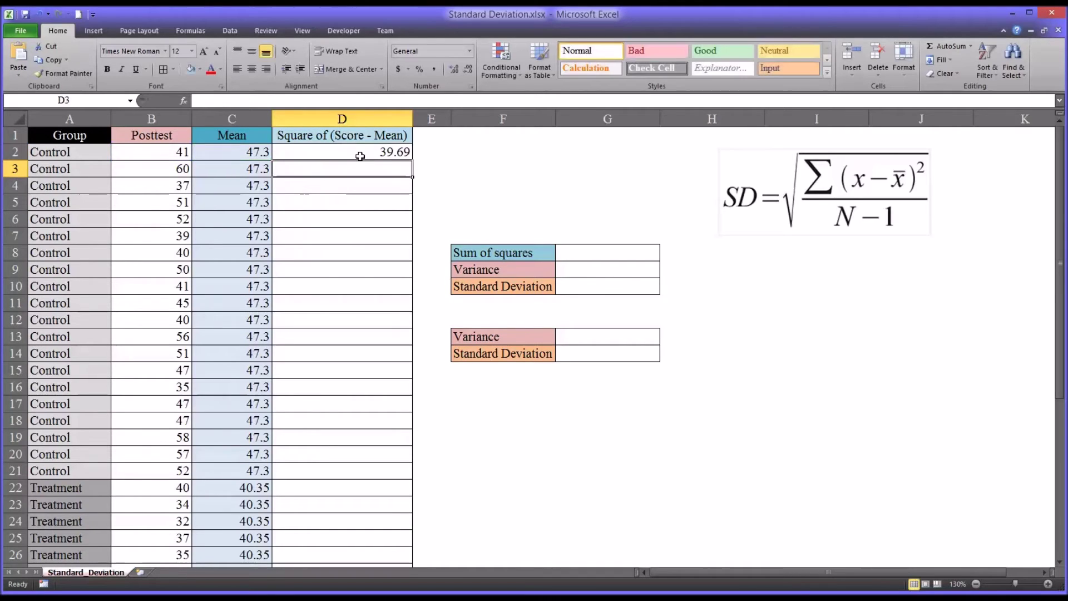
- Fill the squared-deviation formula from D2 (39.69) down to D41
left_click(356, 154)
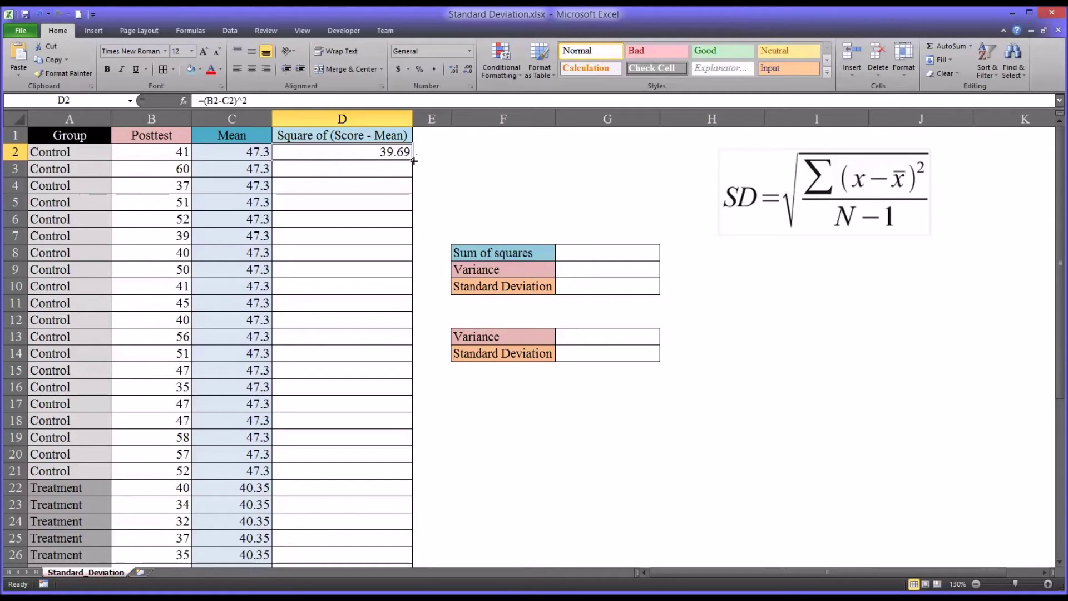
left_click_drag(413, 161, 383, 552)
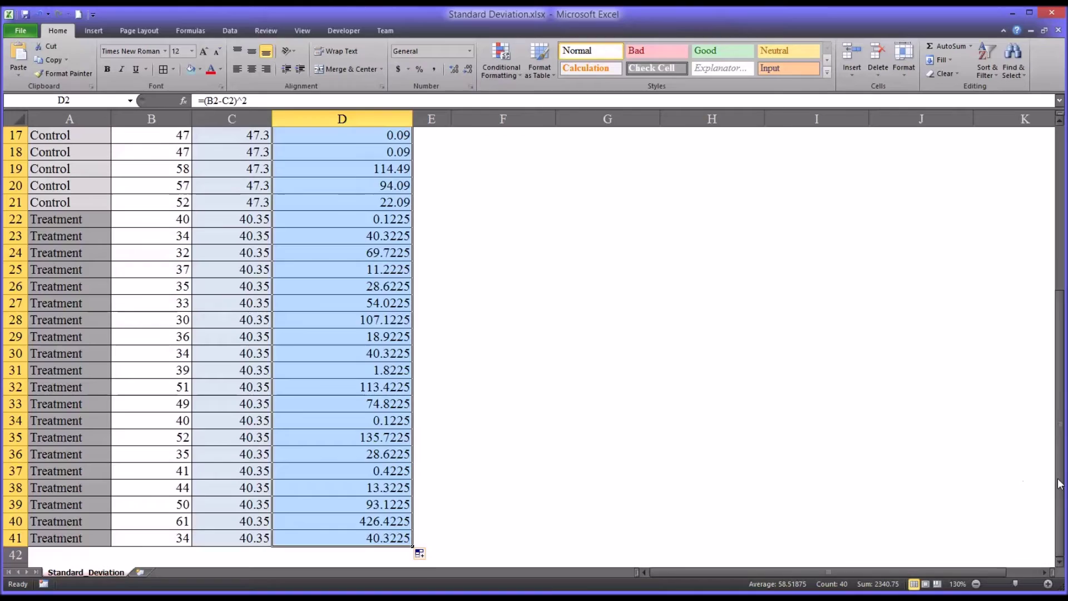
left_click_drag(1059, 480, 1053, 301)
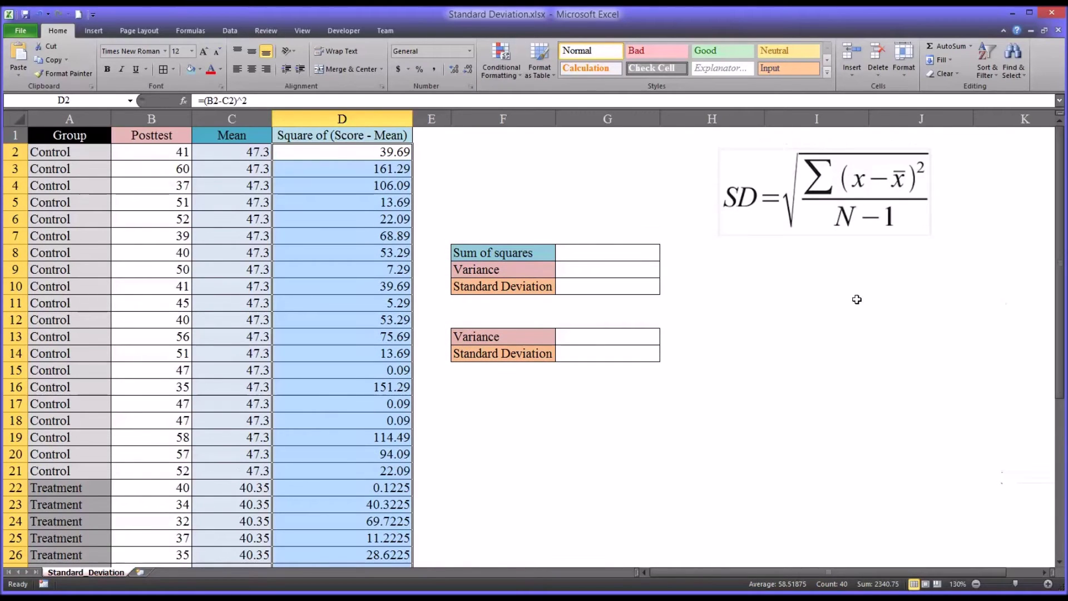
- Enter =SUM(D2:D21) in G8 so the control Sum of squares reads 1042.2
left_click(605, 251)
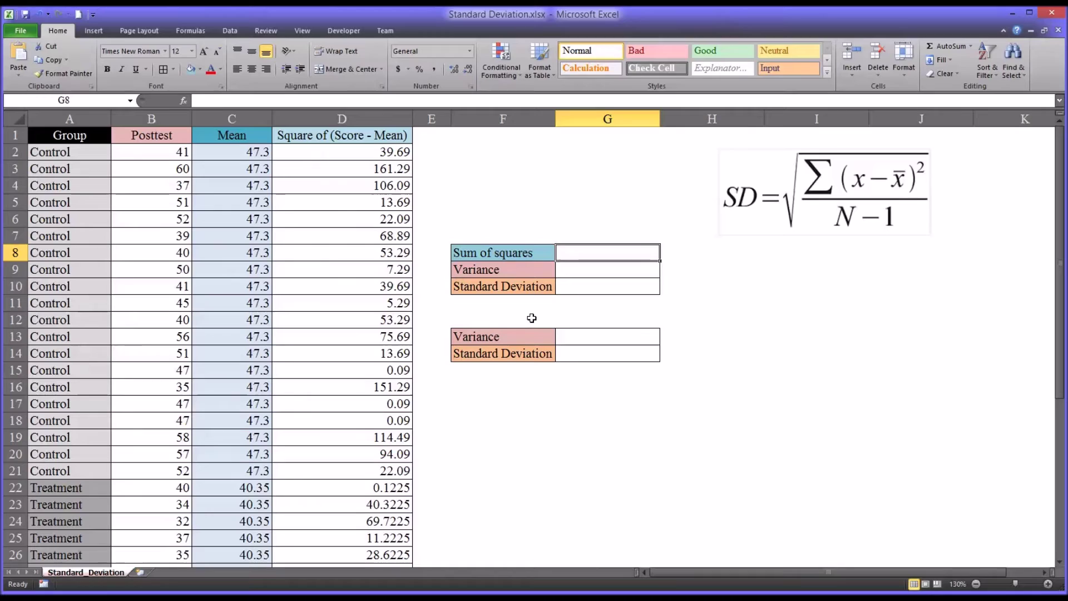
type("=sum(")
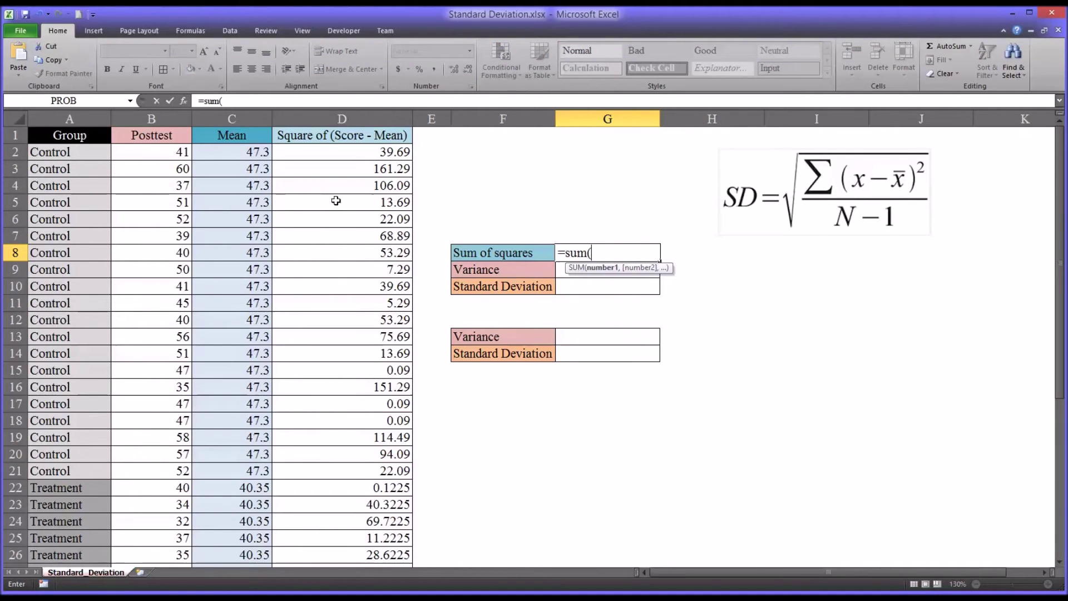
left_click_drag(340, 153, 342, 467)
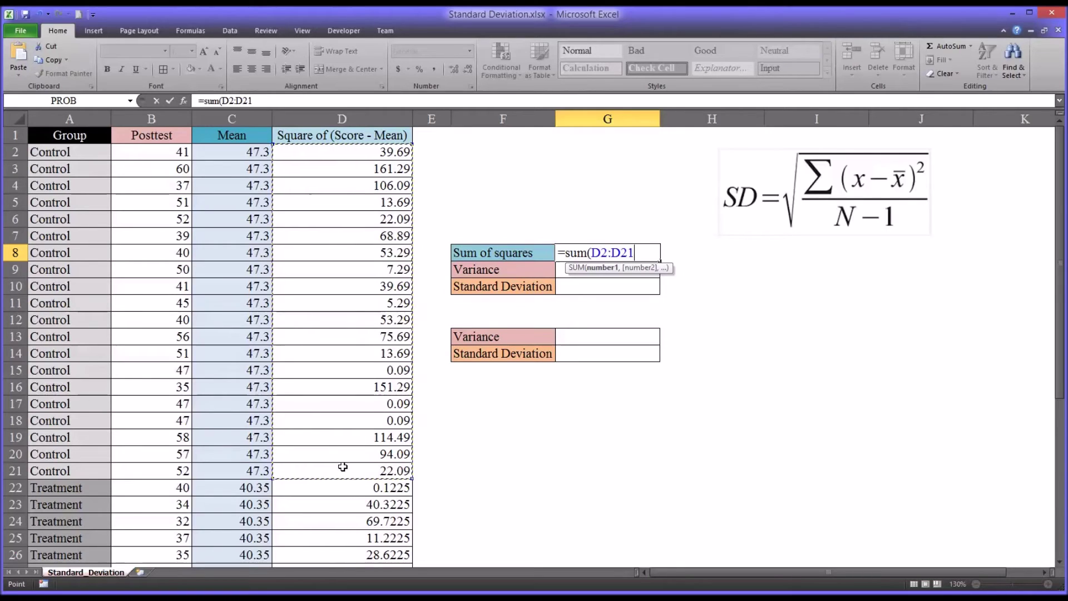
key("Return")
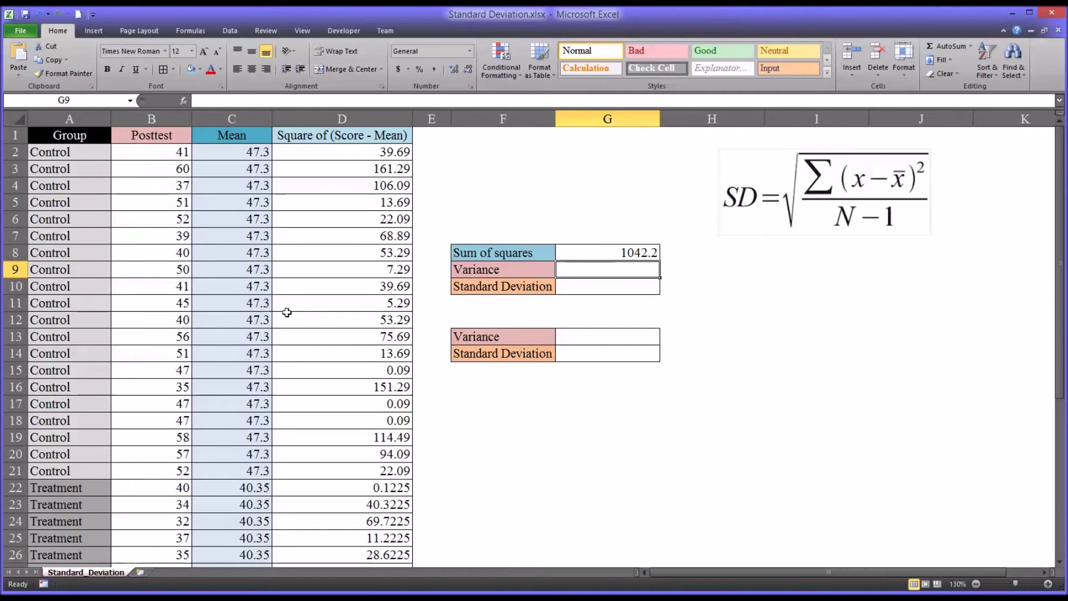
- Enter =G8/(COUNT(D2:D21)-1) in G9 for a control variance of 54.85263158
left_click_drag(306, 154, 282, 469)
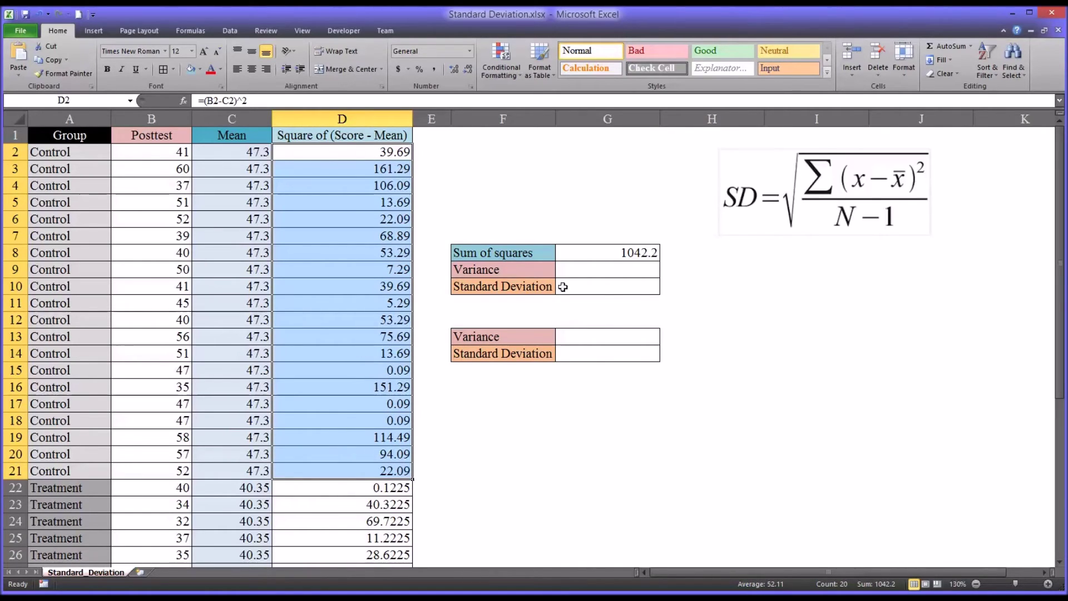
left_click(579, 271)
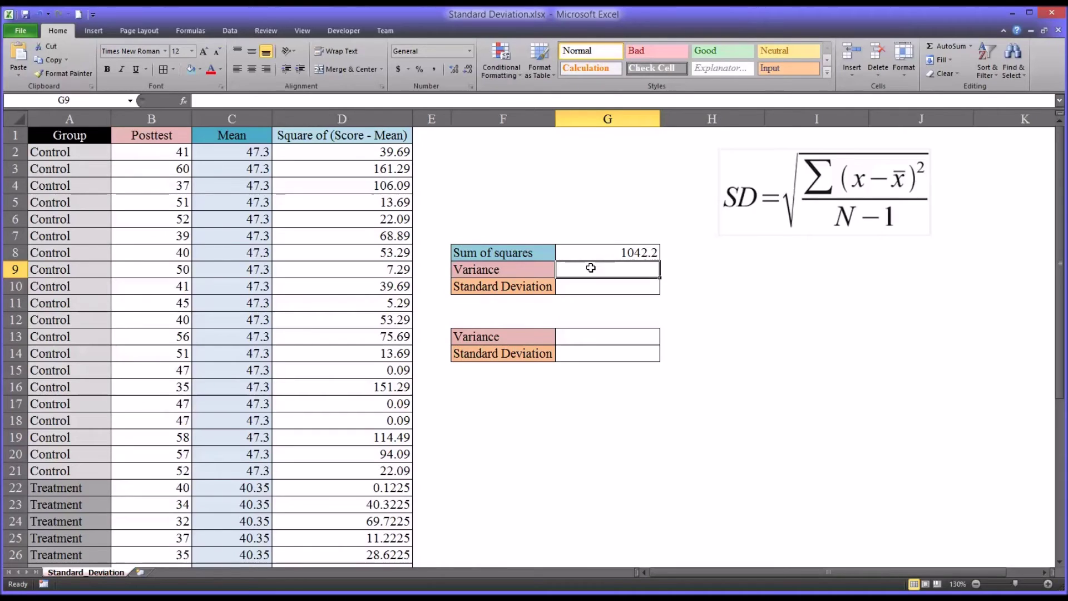
type("=")
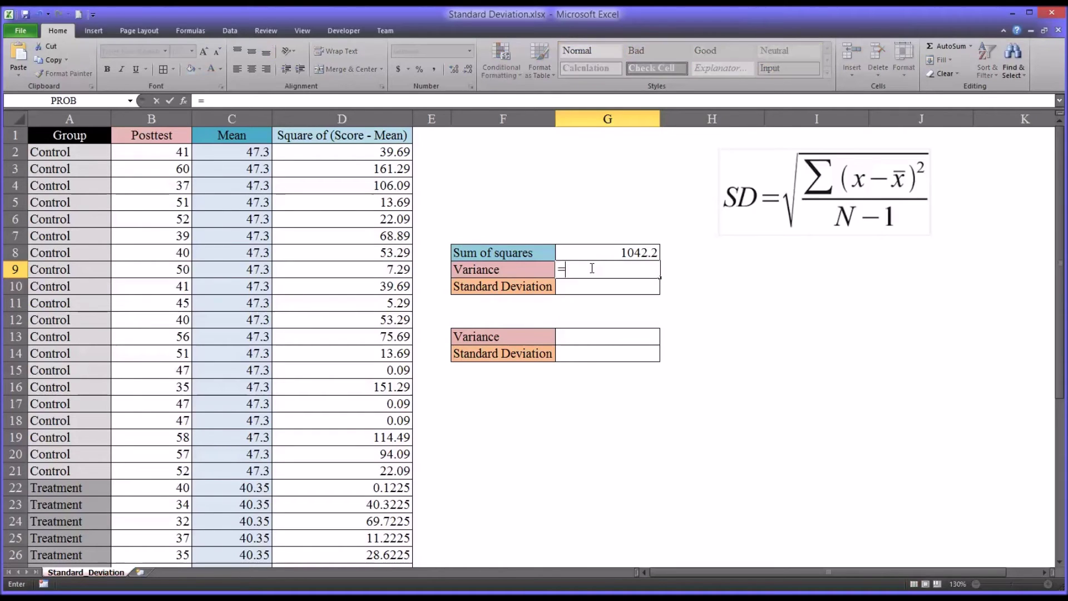
left_click(598, 253)
type("/(count")
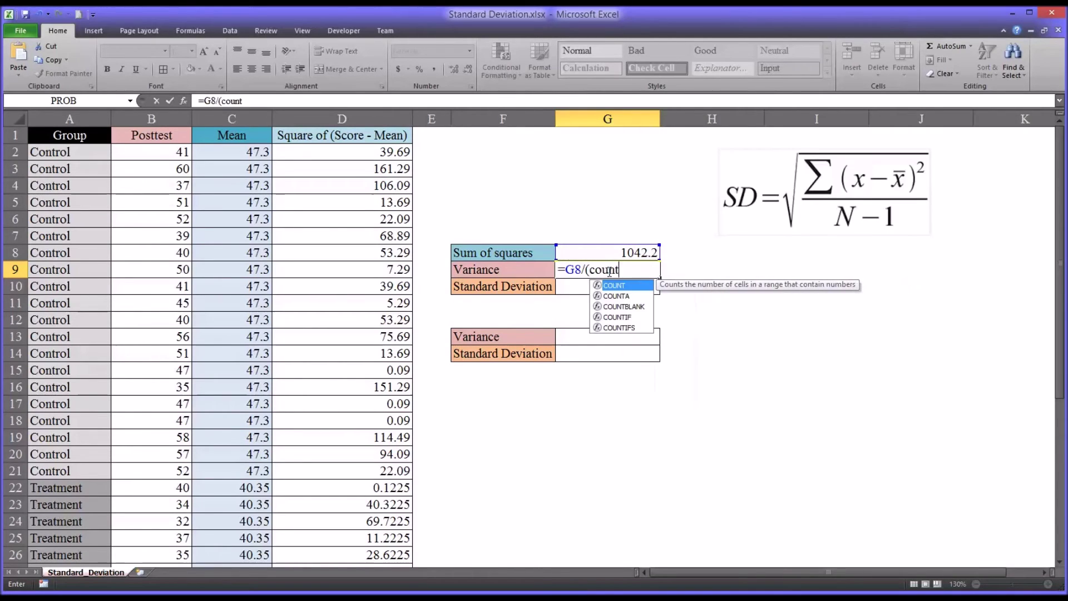
type("(")
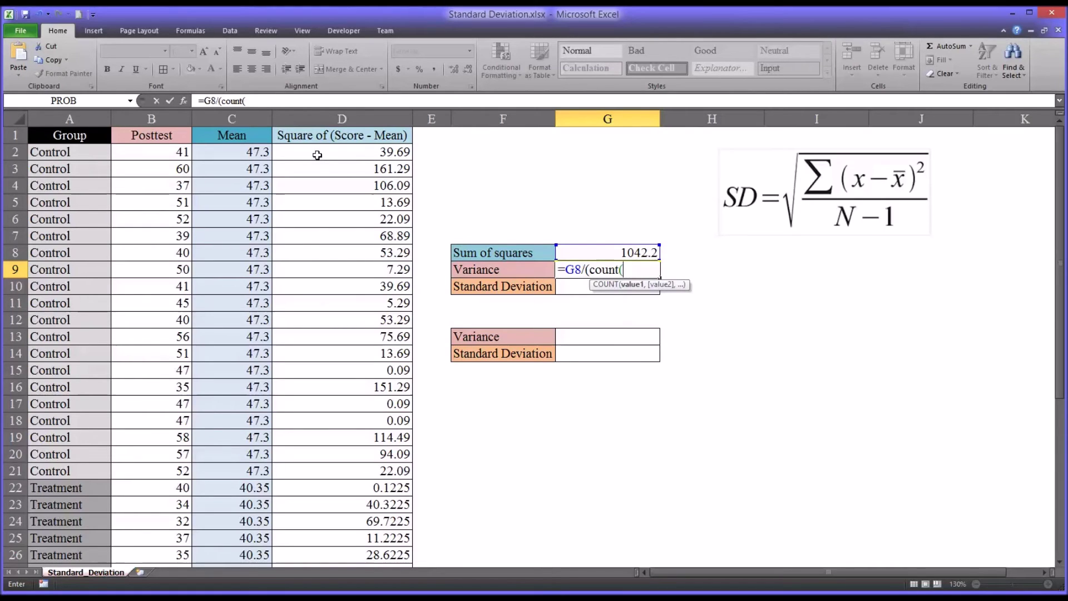
left_click_drag(317, 155, 317, 464)
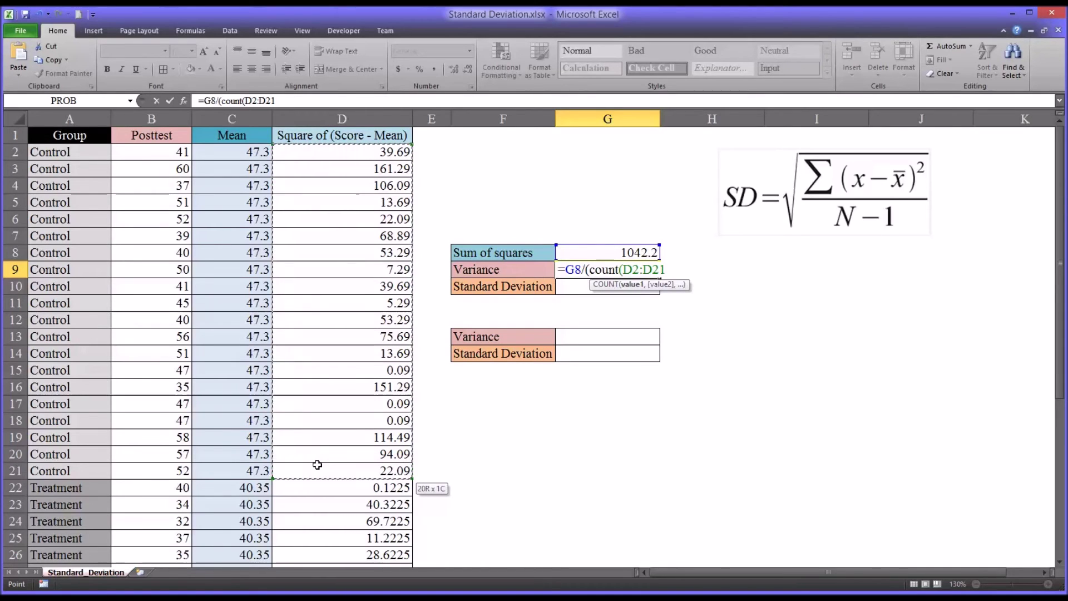
left_click_drag(317, 464, 317, 465)
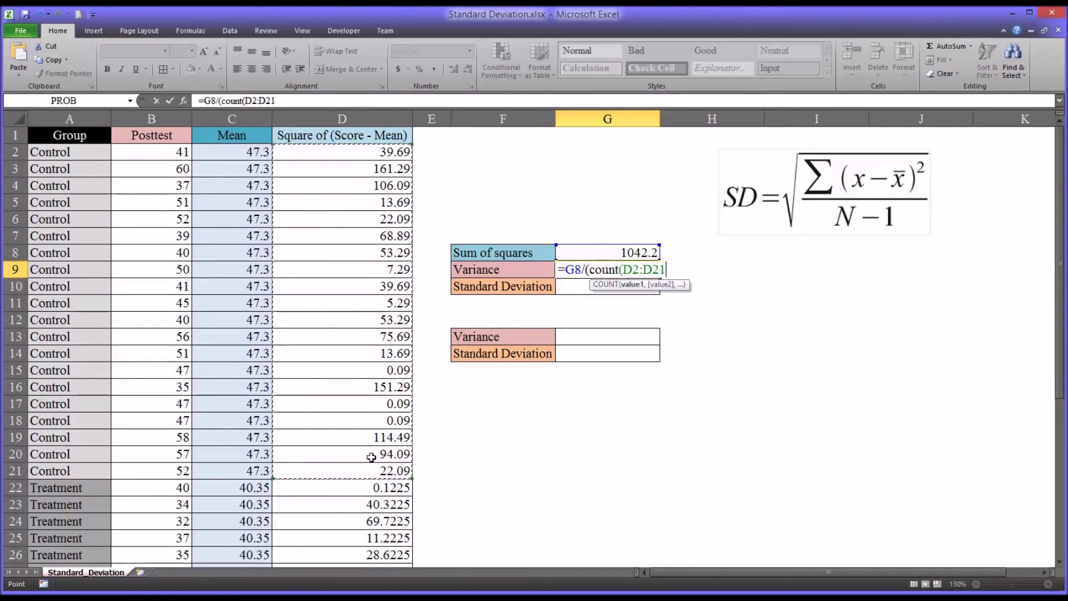
type(")-1")
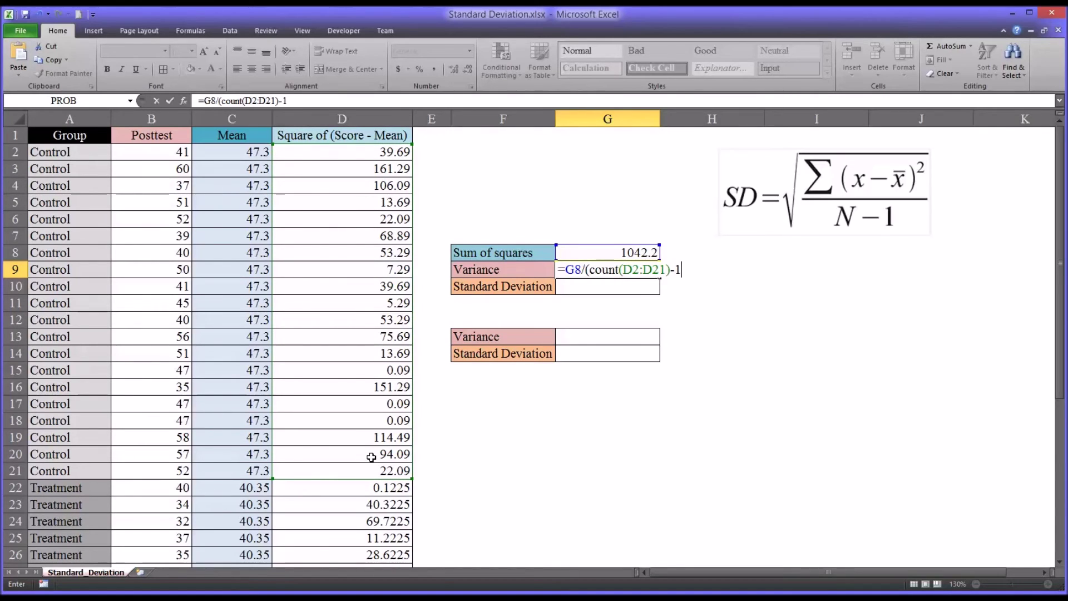
key("Return")
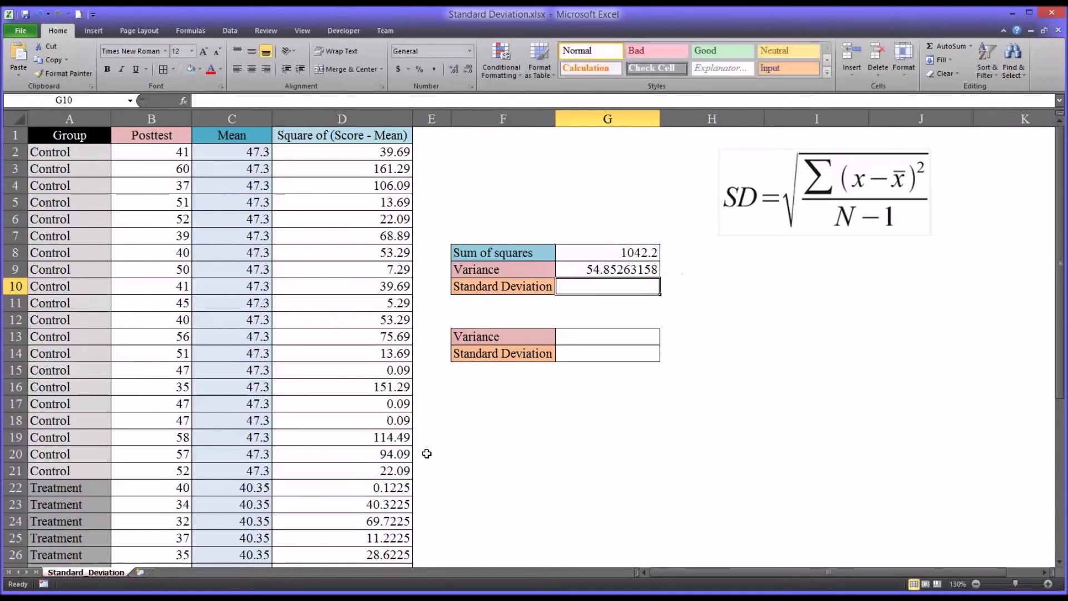
left_click(591, 271)
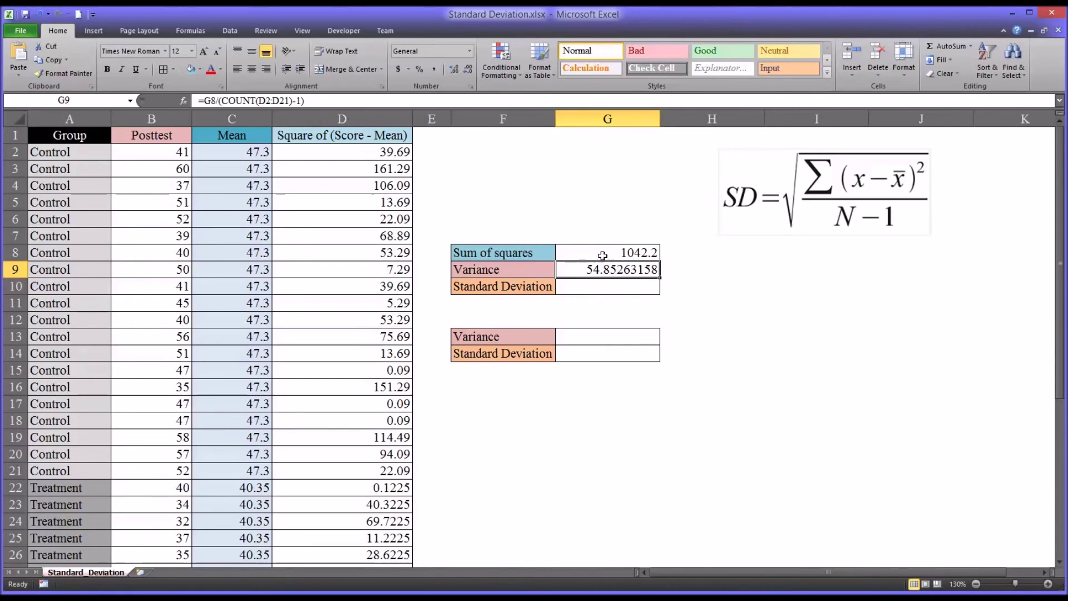
- Enter =VAR.S(B2:B21) in G13, giving 54.85263158 to match G9
left_click(580, 337)
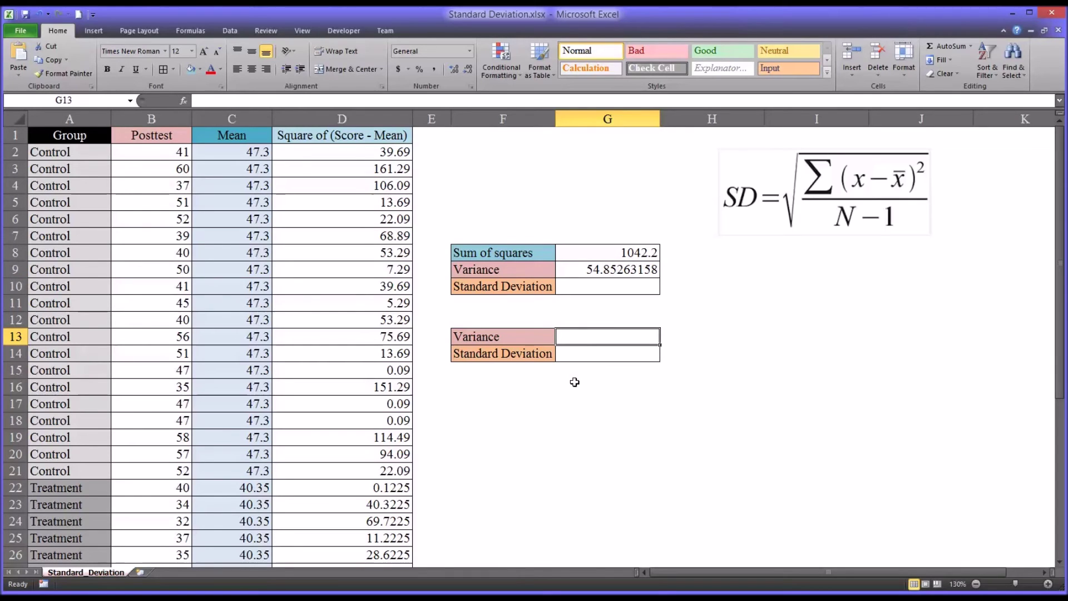
type("=")
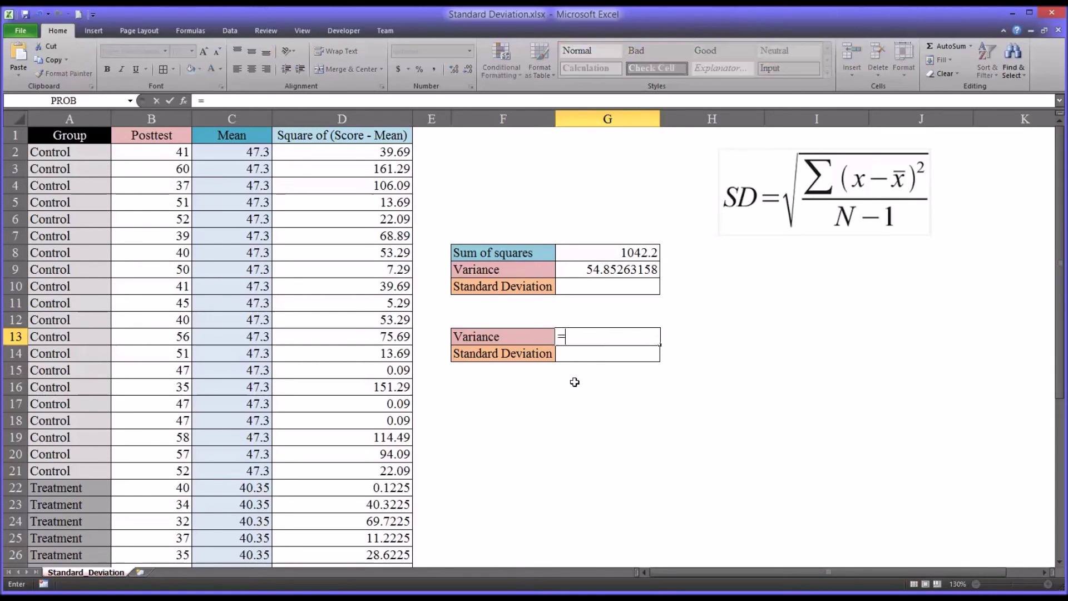
type("va")
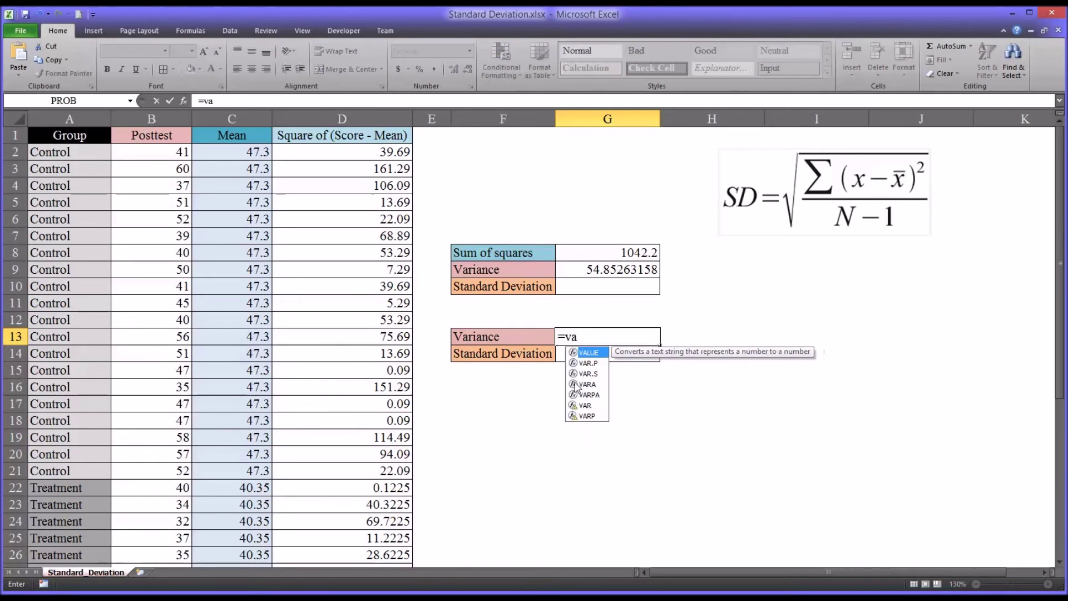
type("r.")
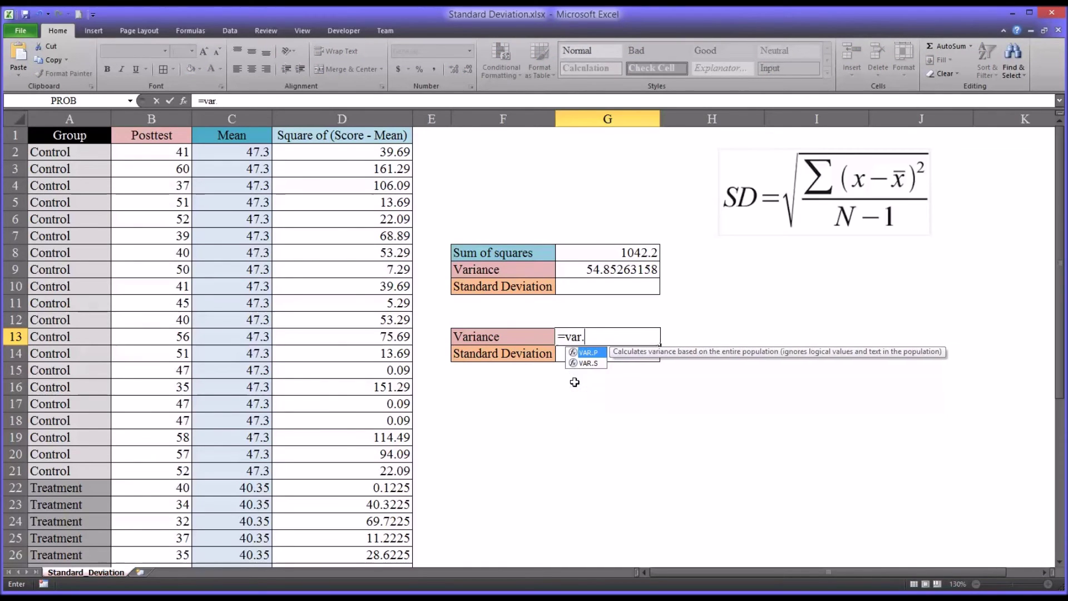
type("s(")
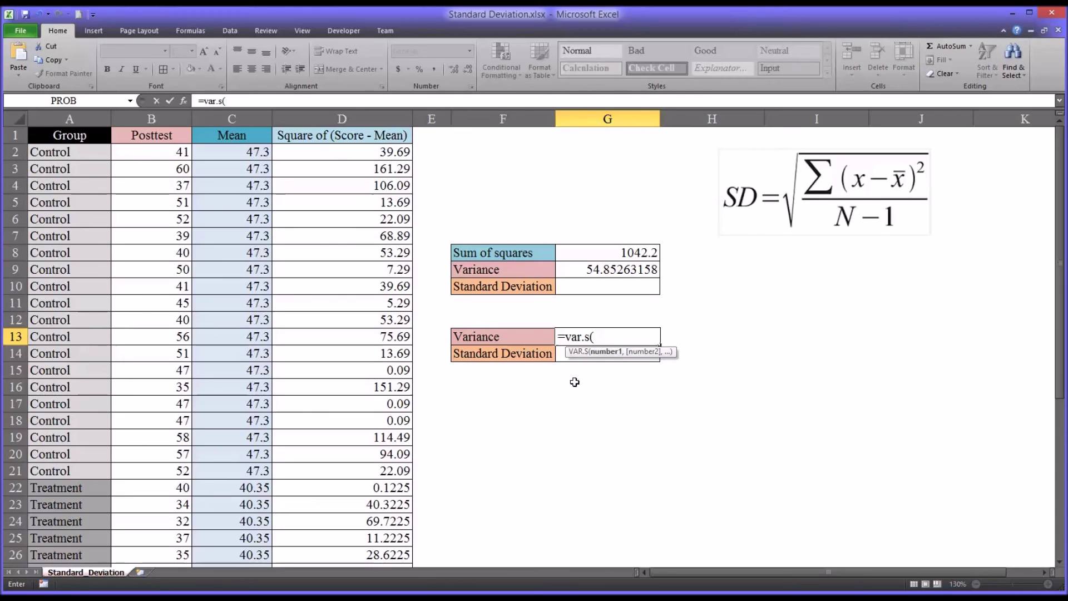
left_click(149, 154)
left_click_drag(148, 154, 145, 468)
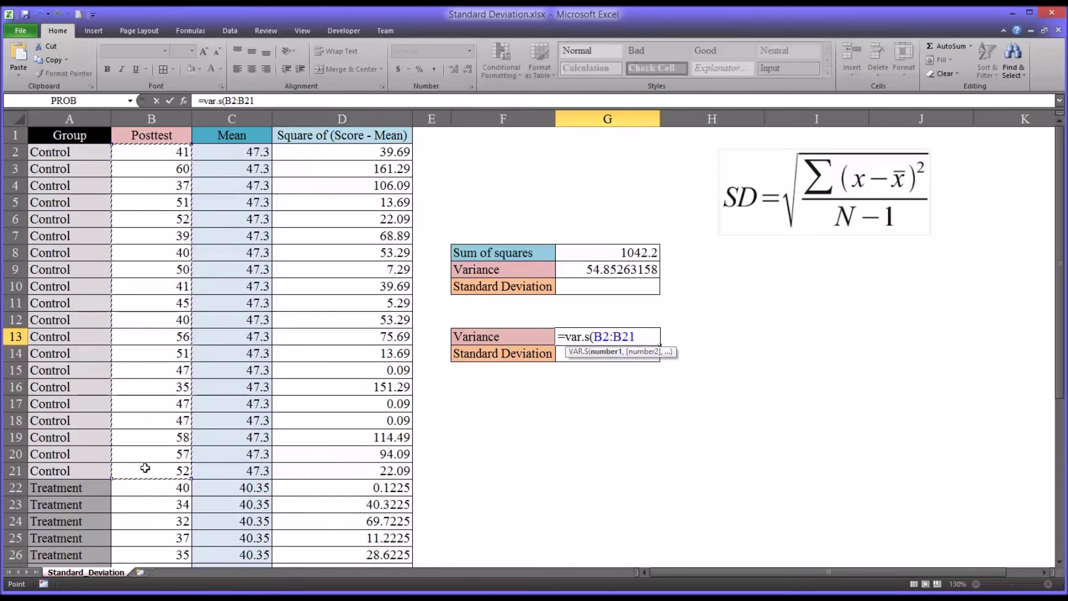
key("Return")
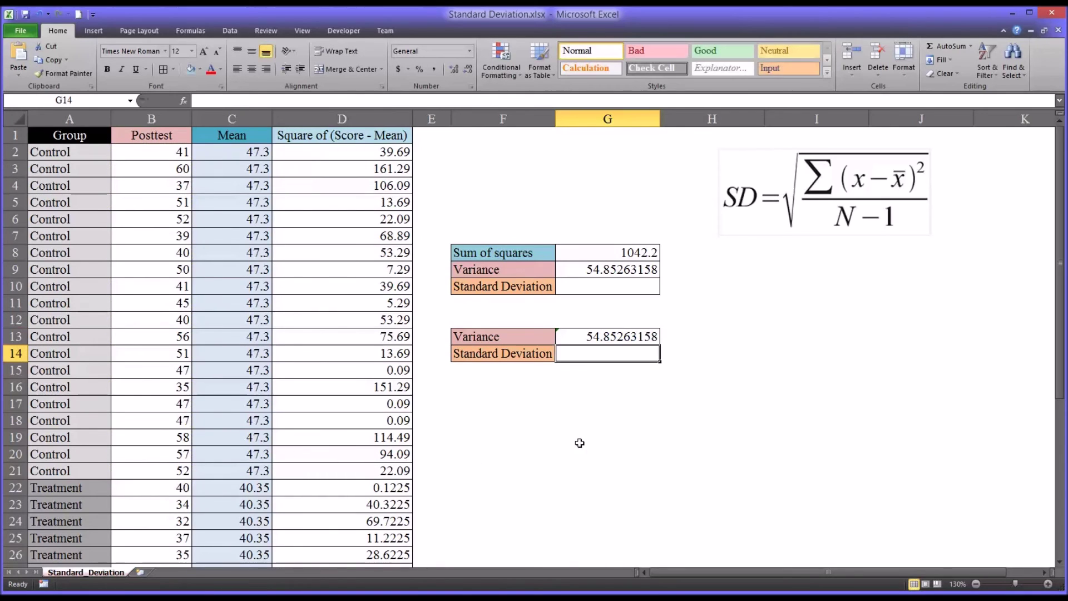
left_click(594, 335)
- Enter =SQRT(G9) in G10 for a standard deviation of 7.406256246
left_click(585, 272)
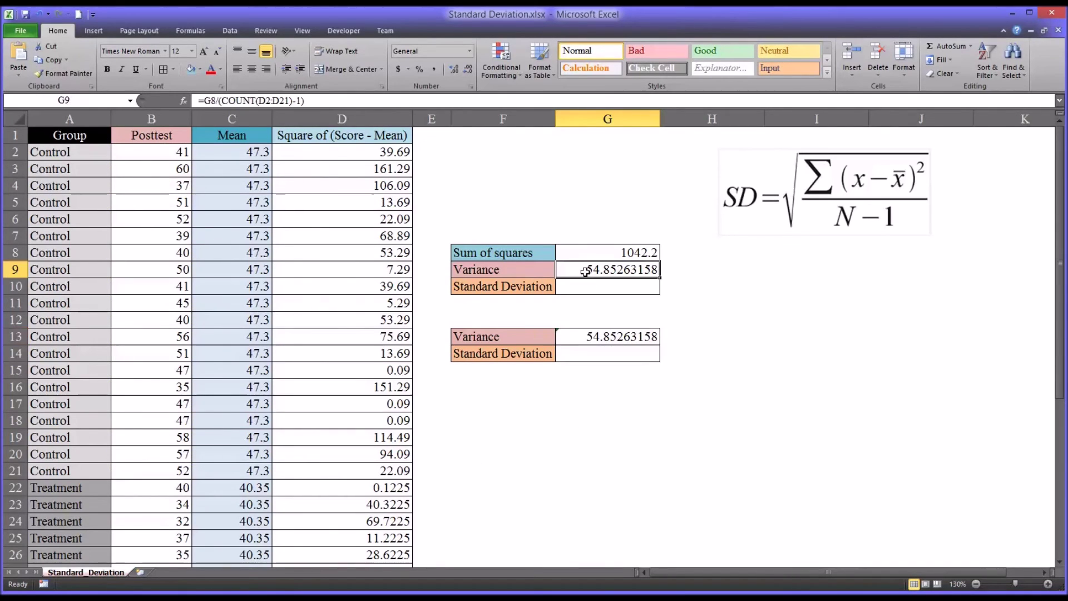
left_click(591, 338)
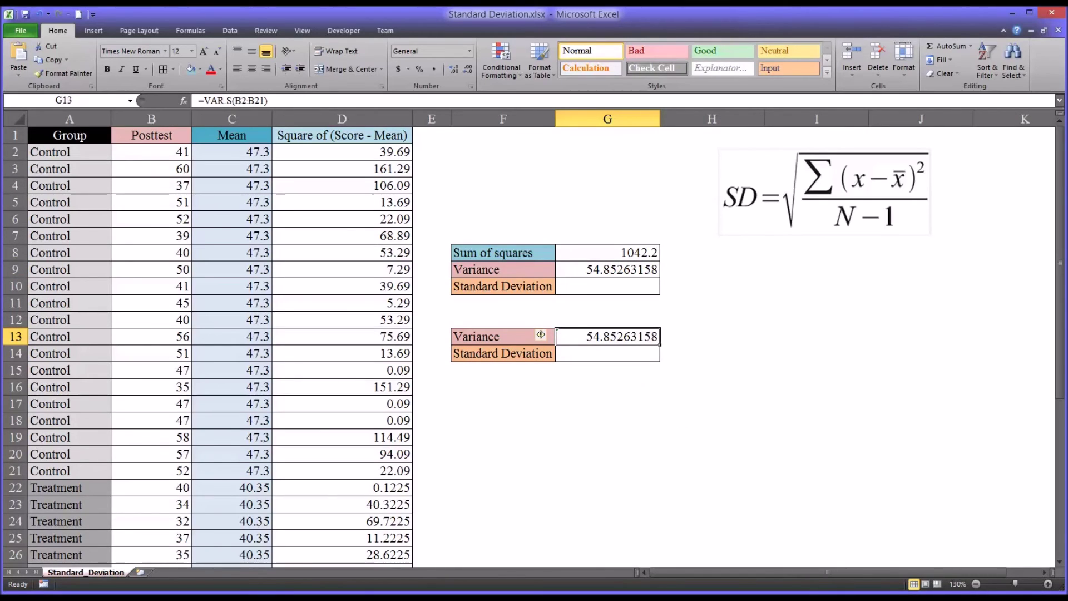
left_click(585, 288)
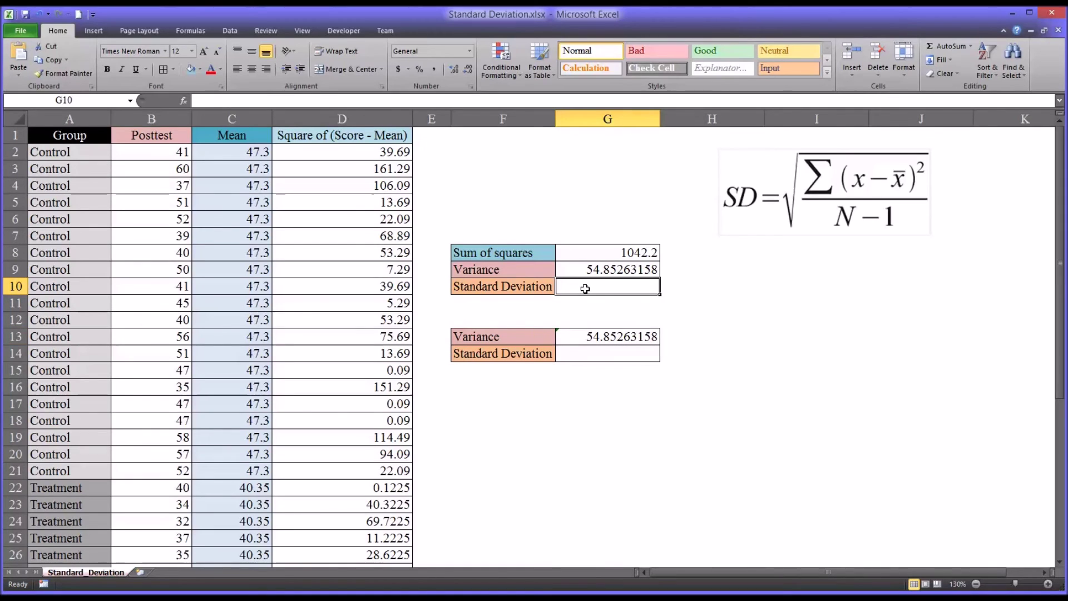
type("=")
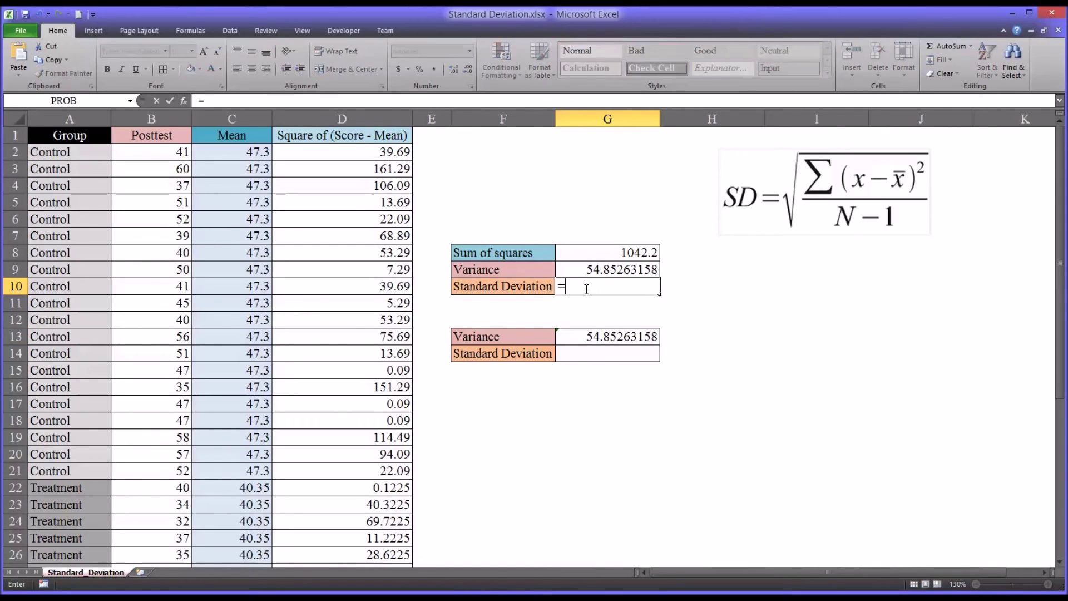
type("s")
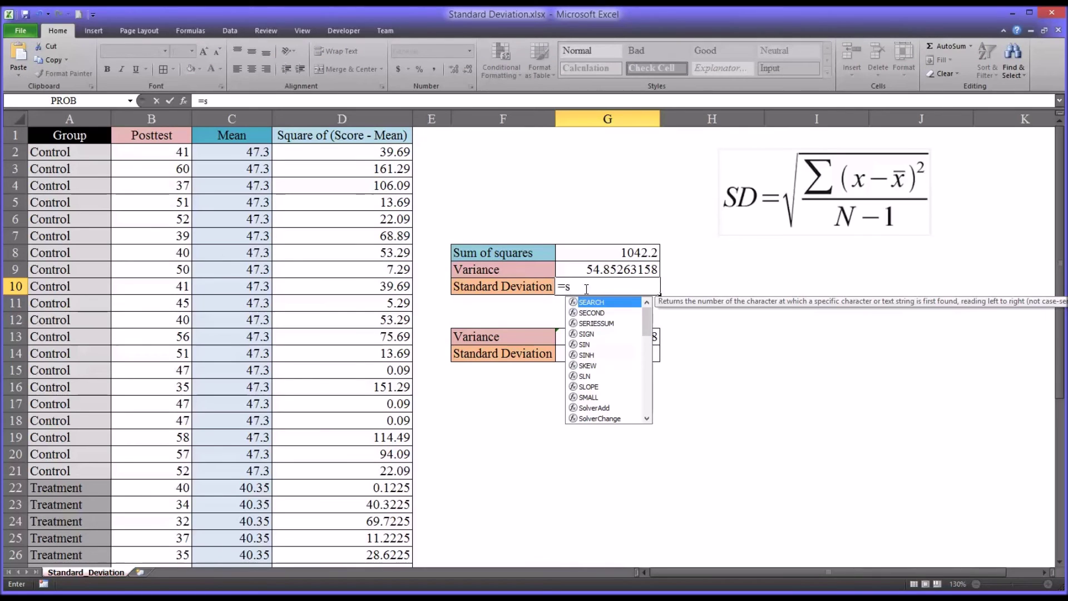
type("q")
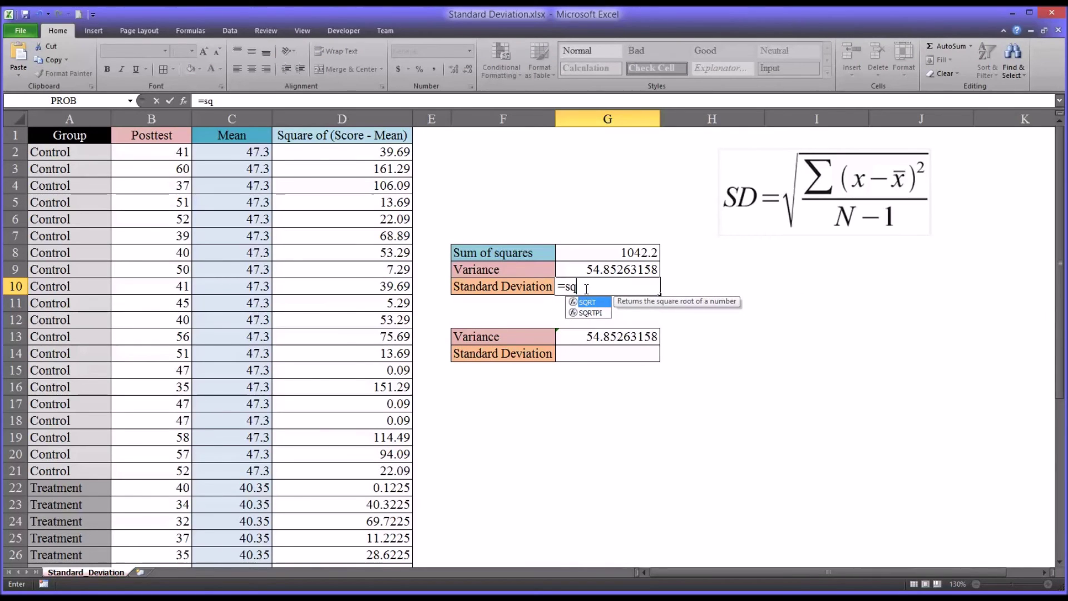
type("rt(")
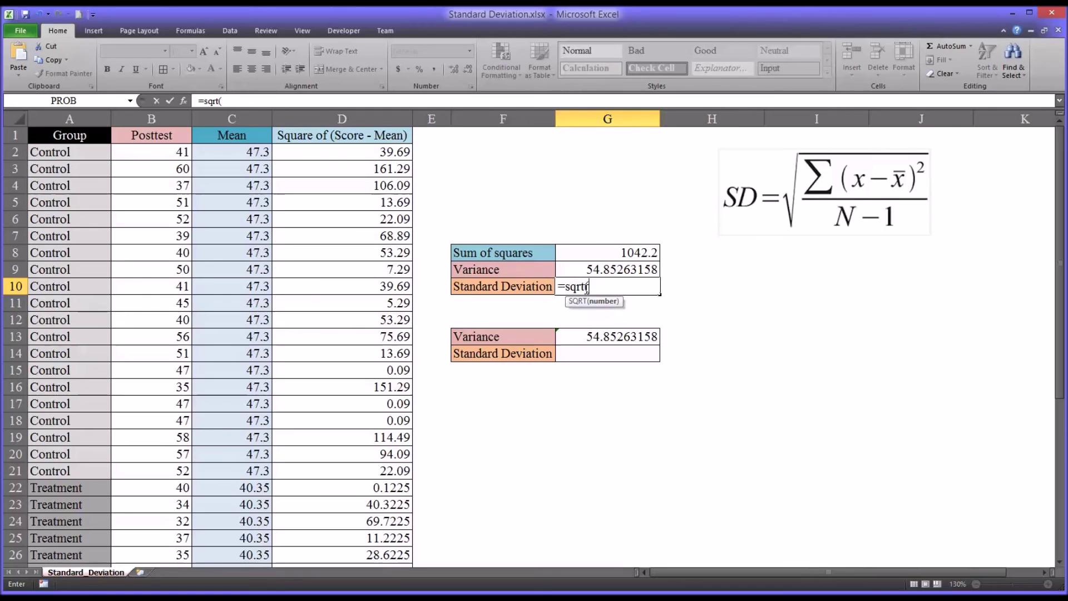
left_click(605, 269)
type(")")
key("Return")
left_click(580, 288)
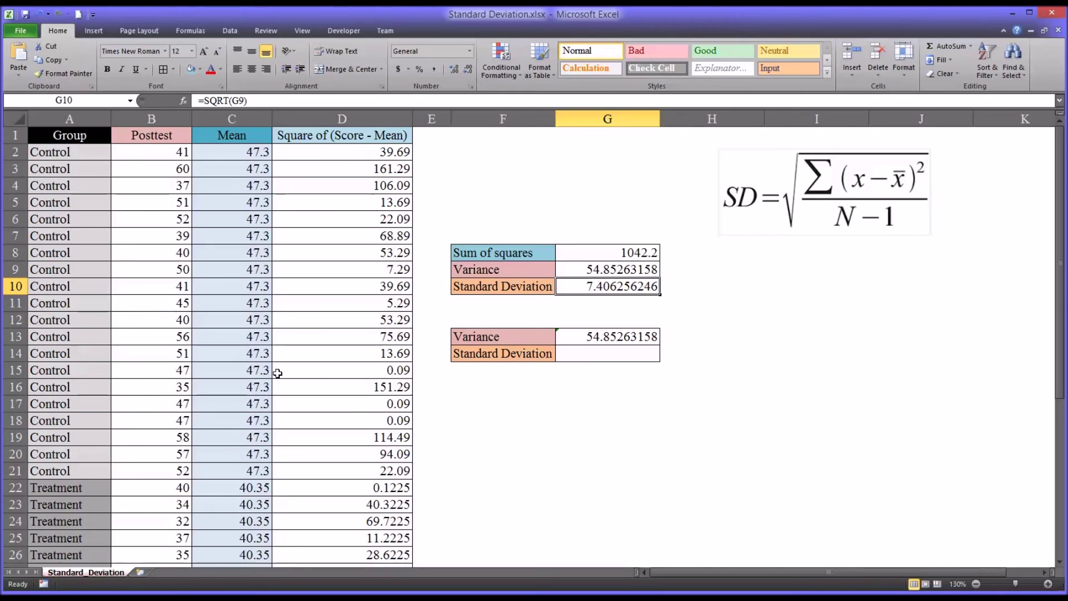
left_click(588, 356)
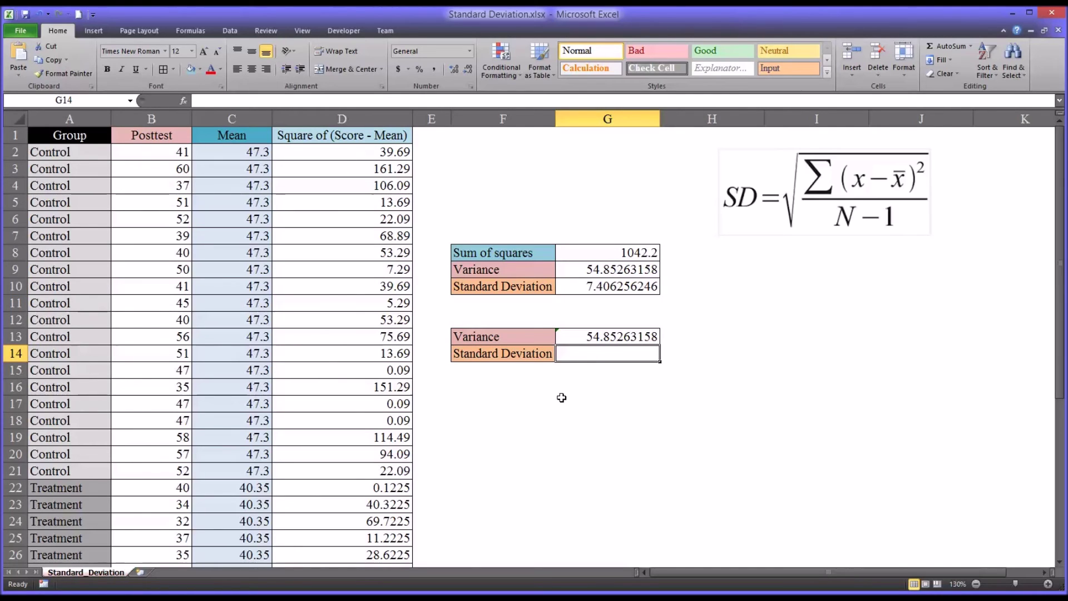
- Enter =STDEV.S(B2:B21) in G14 and compare its 7.406256246 with G10
type("=st")
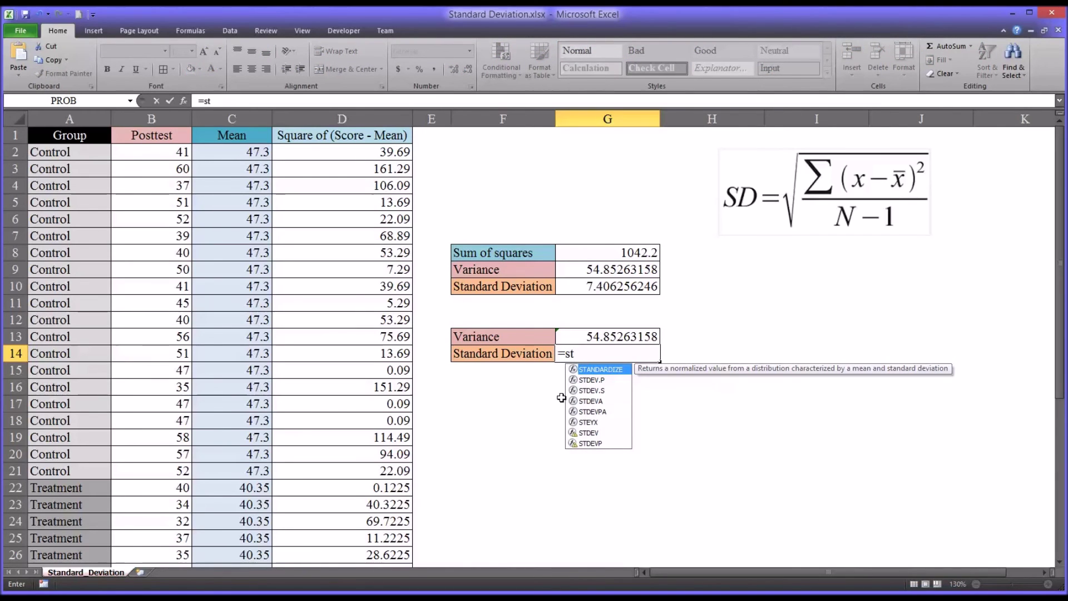
type("de")
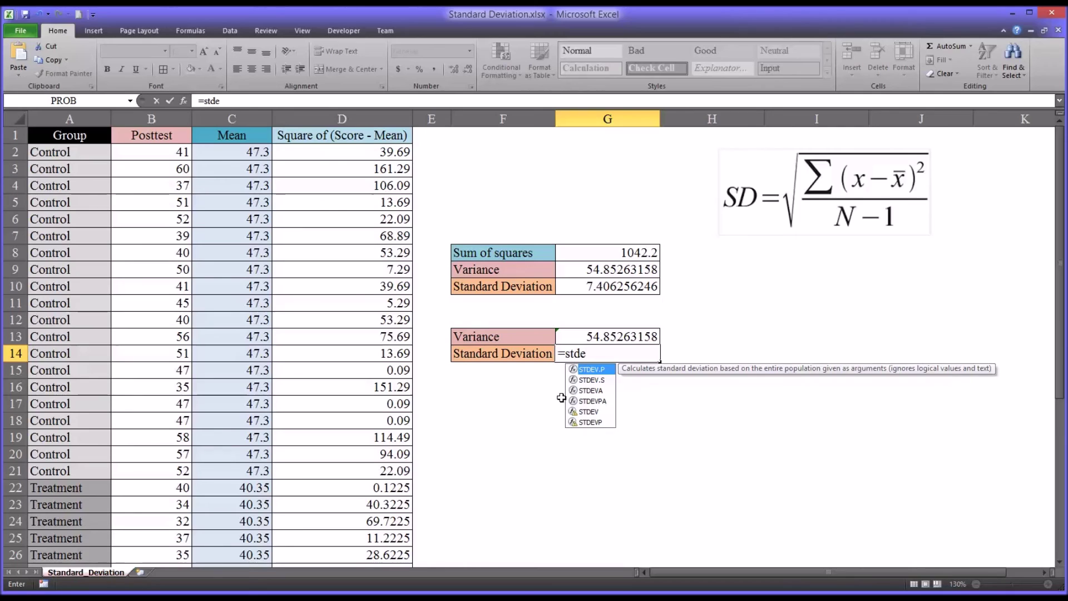
type("v.s")
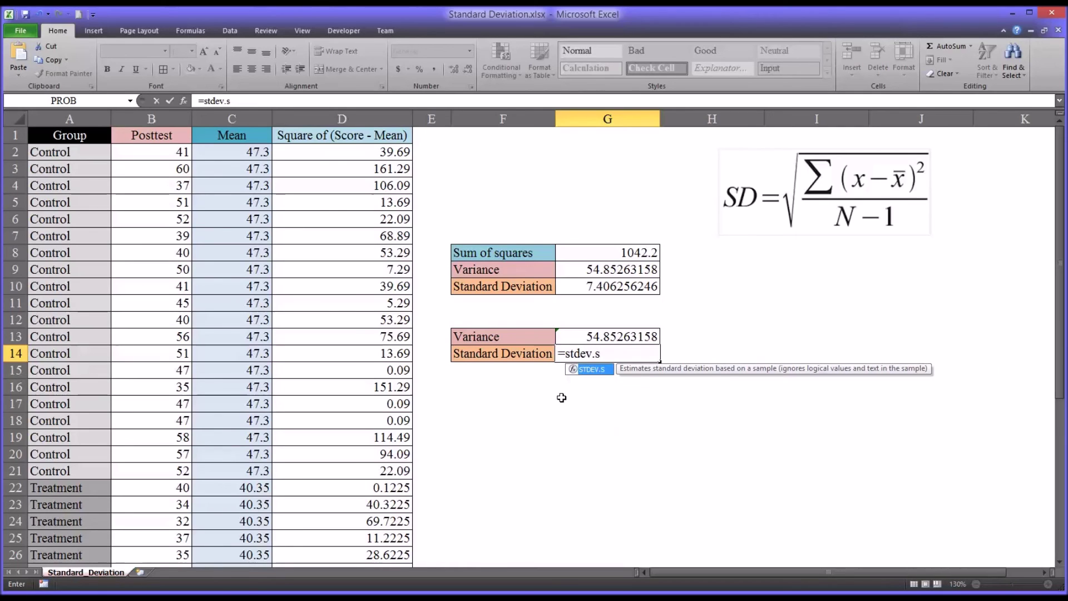
type("(")
left_click_drag(164, 152, 159, 465)
key("Return")
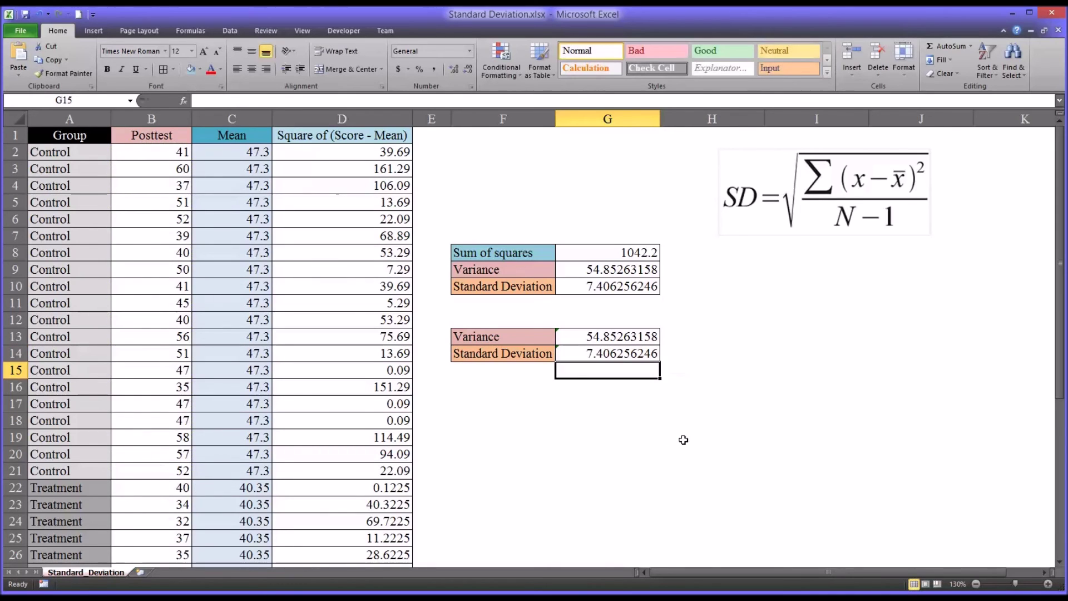
left_click(626, 358)
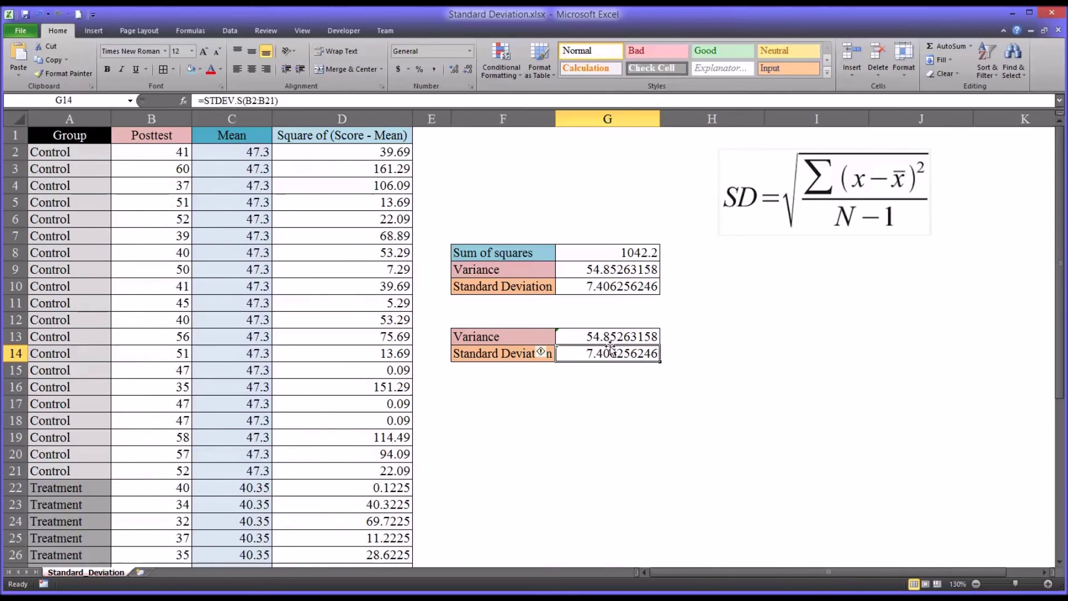
left_click(598, 286)
left_click(593, 354)
left_click(589, 273)
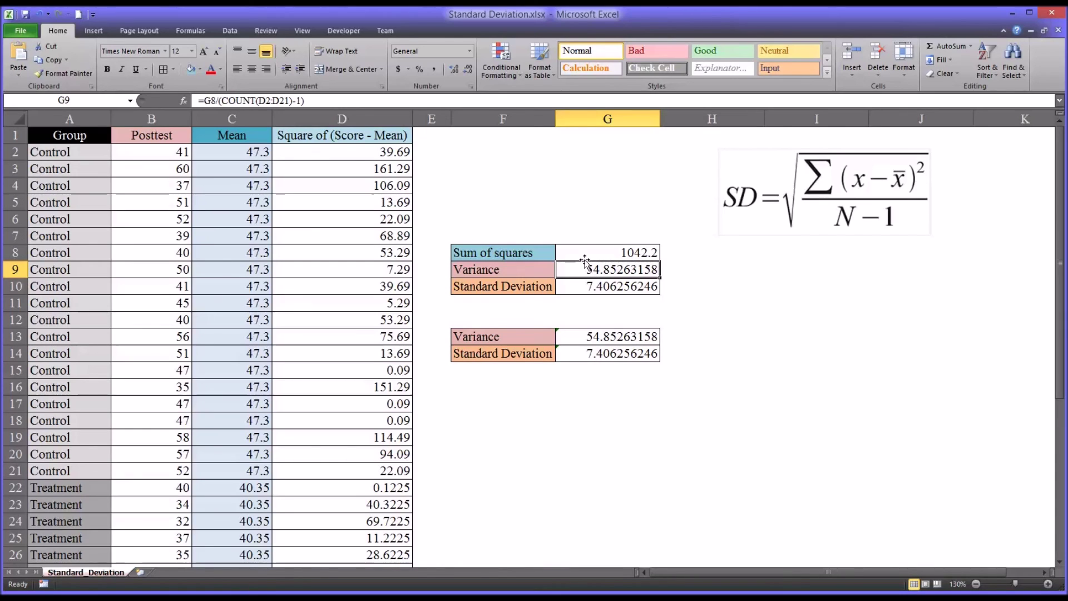
left_click_drag(585, 253, 584, 286)
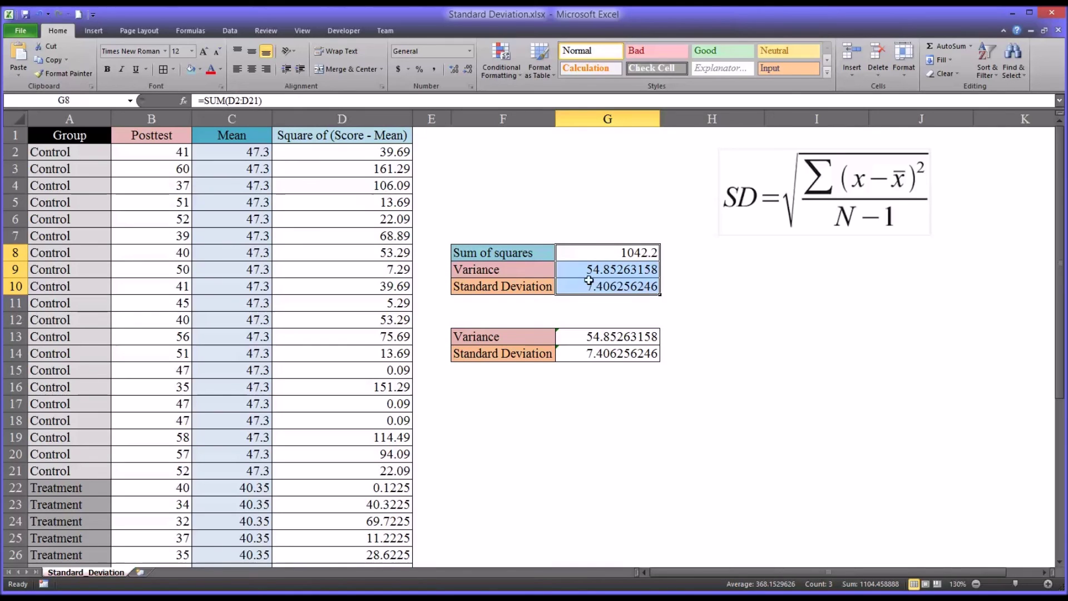
left_click(586, 269)
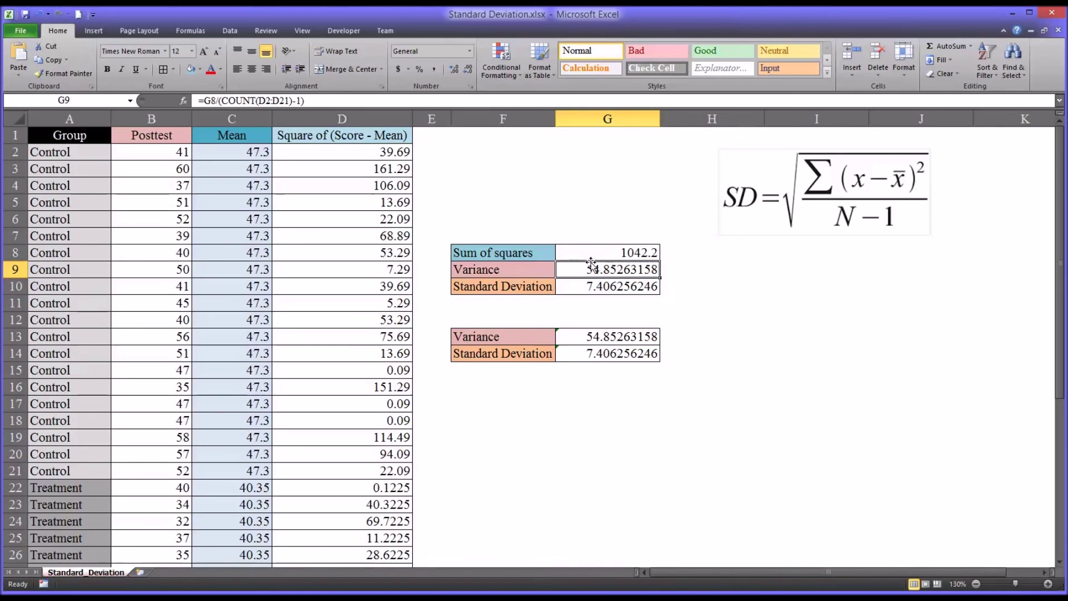
left_click(594, 334)
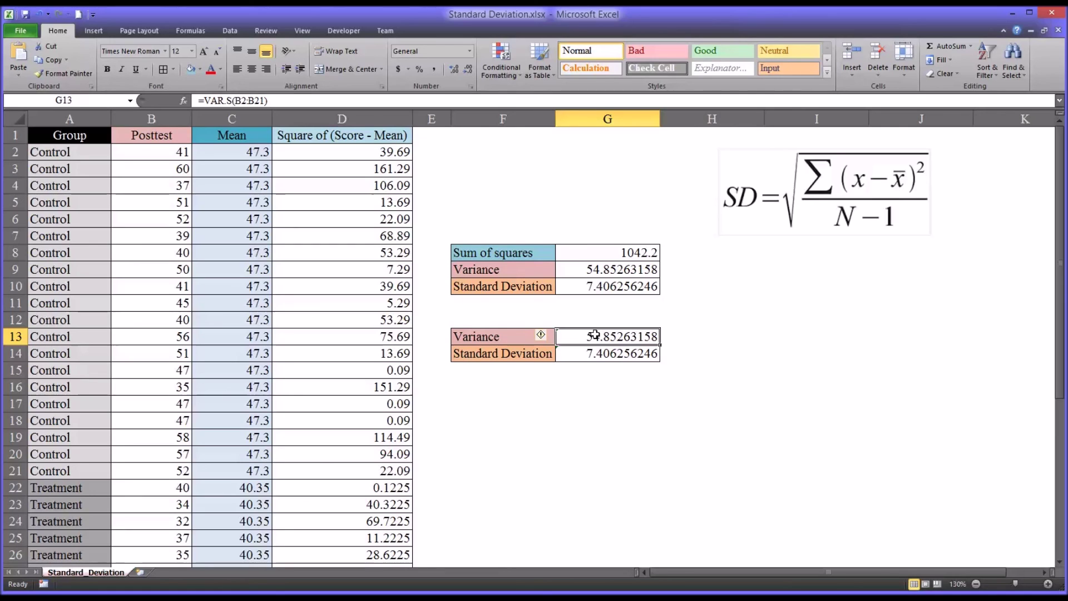
left_click(593, 353)
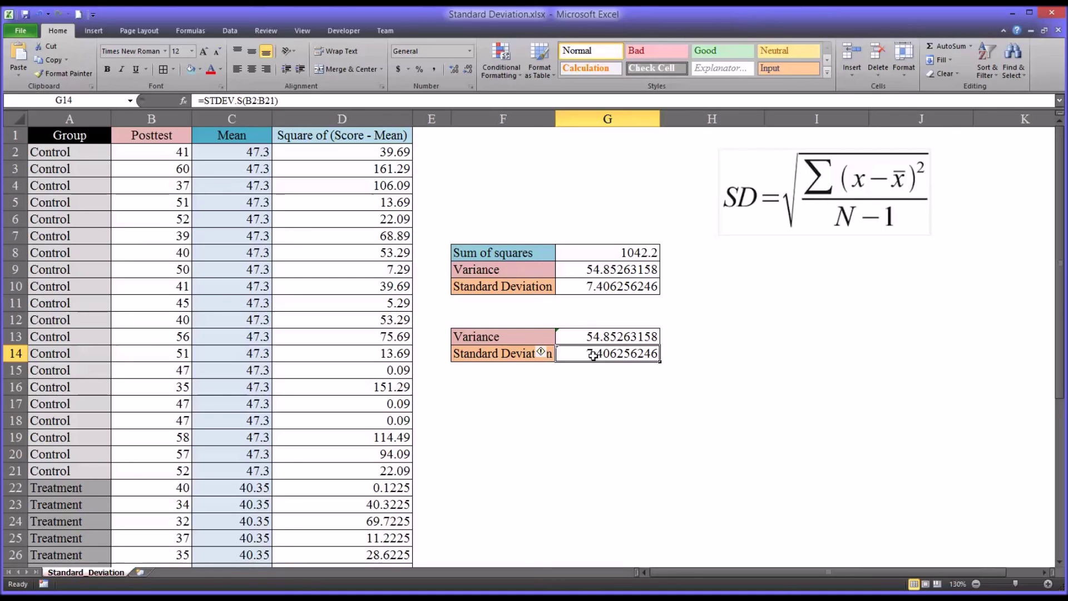
left_click(611, 374)
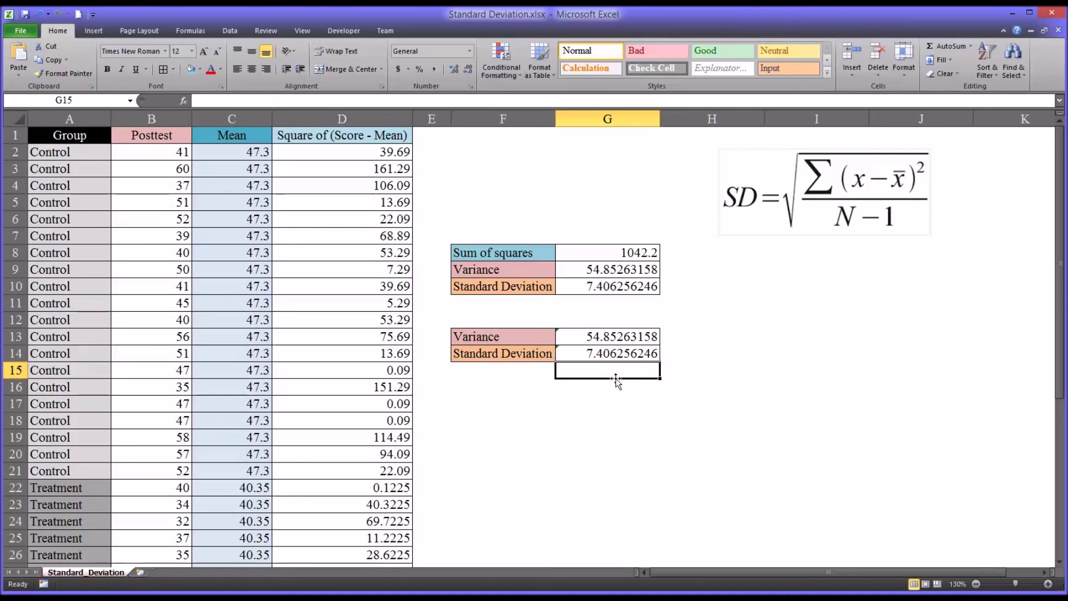